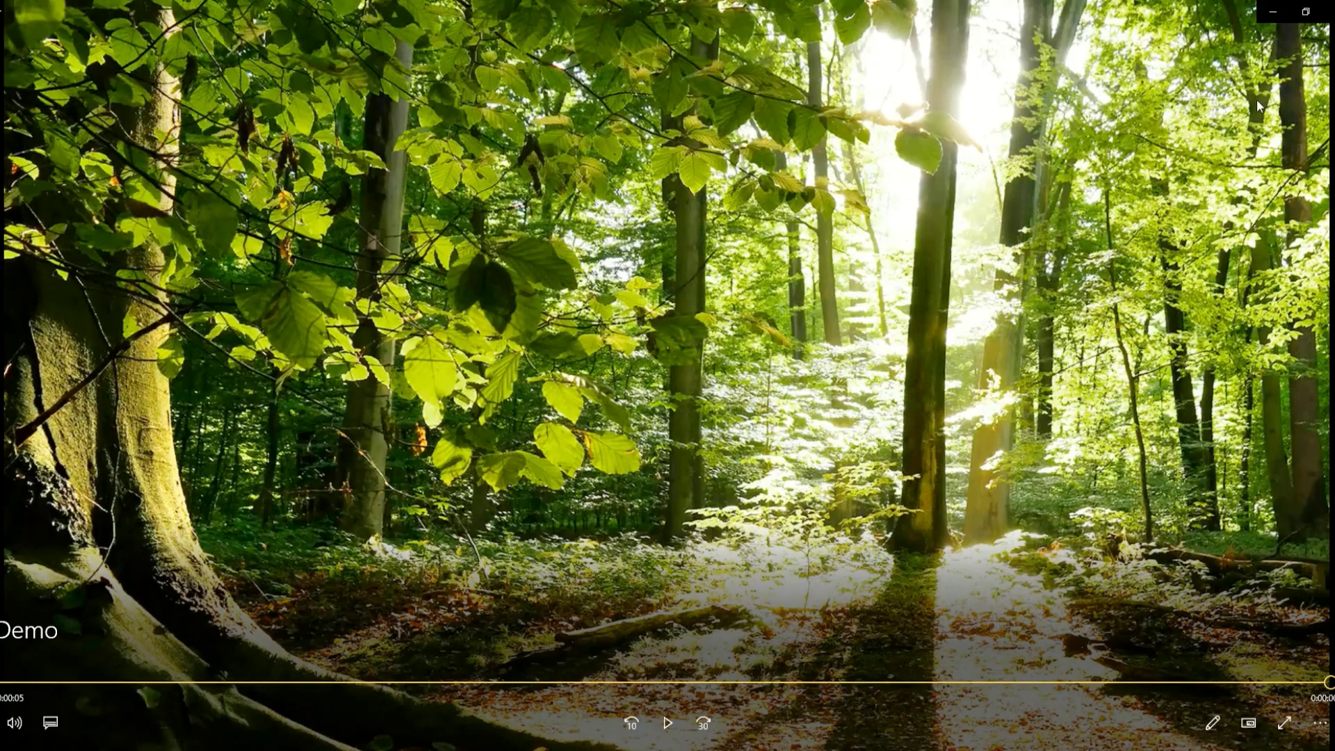
- Close the demo video and open the fire-pit photo in the Add 3D effects editor
left_click(1273, 11)
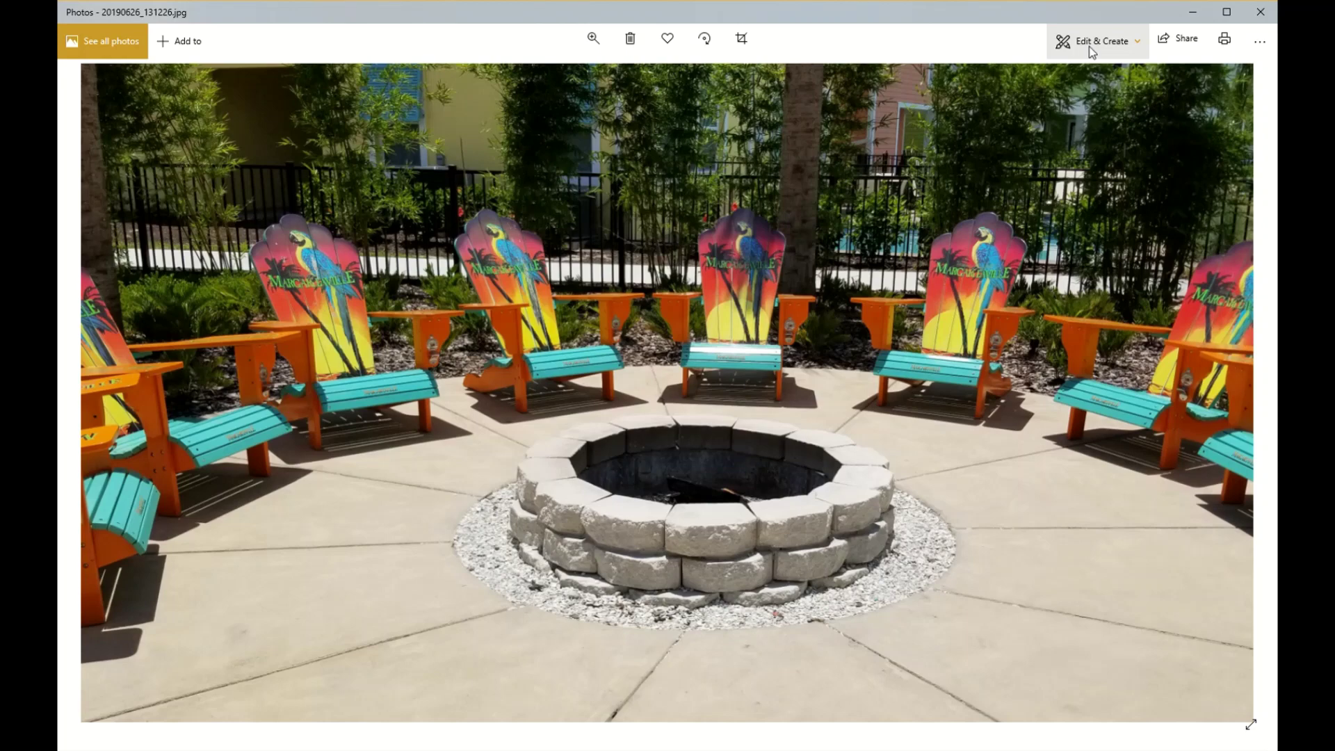
left_click(1136, 42)
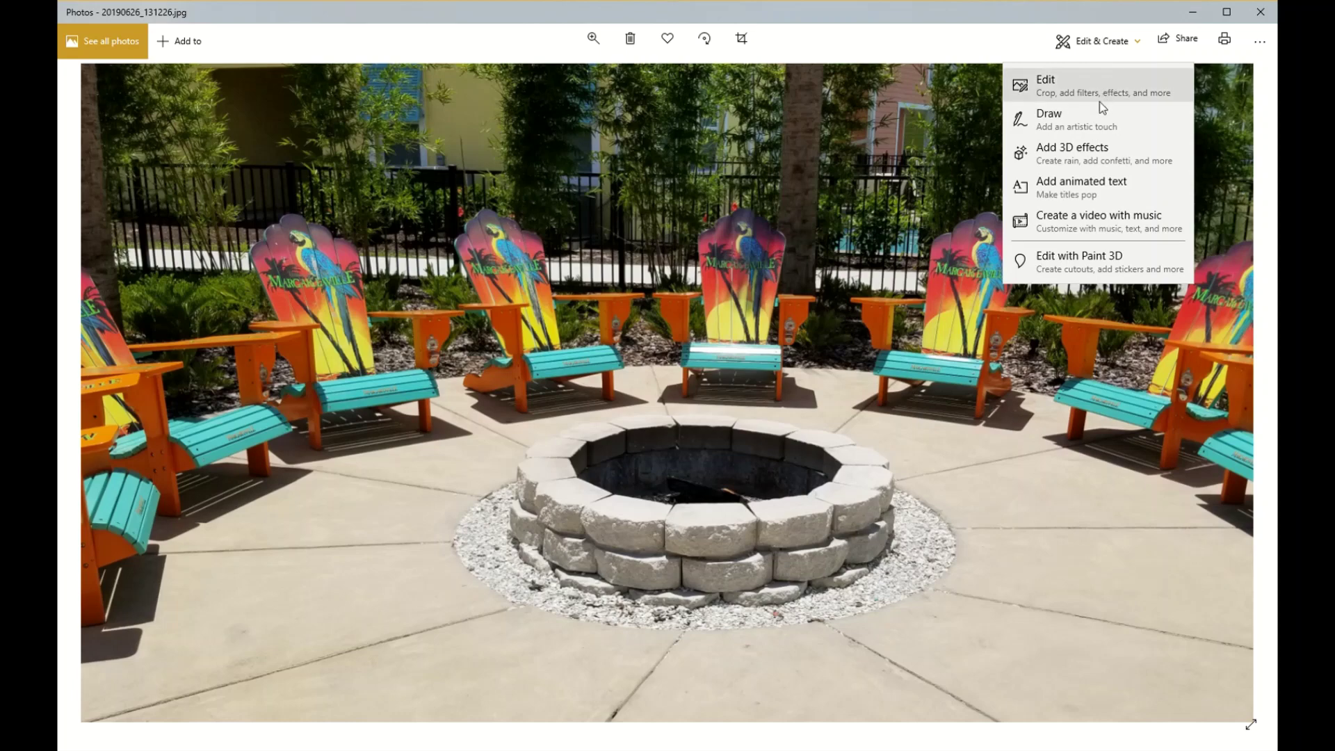
left_click(1073, 161)
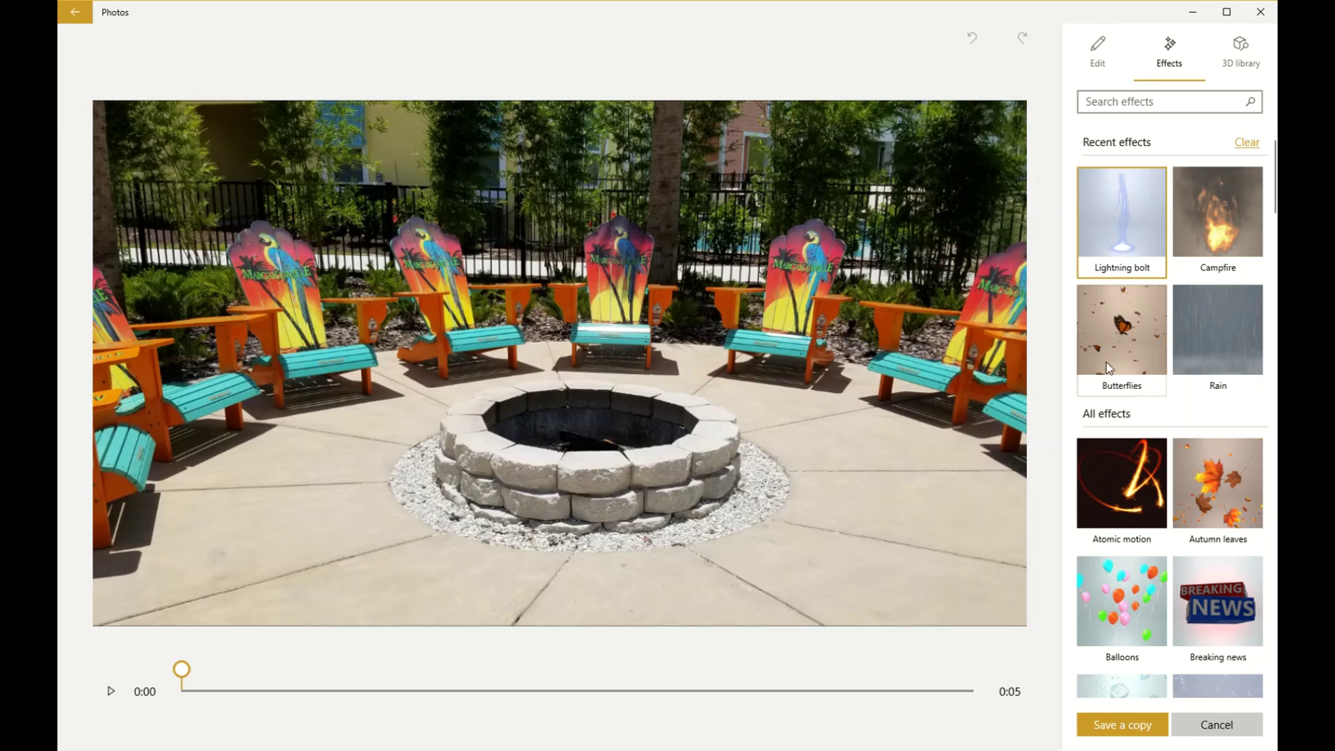
scroll(1123, 372, "down", 6)
scroll(1128, 388, "down", 5)
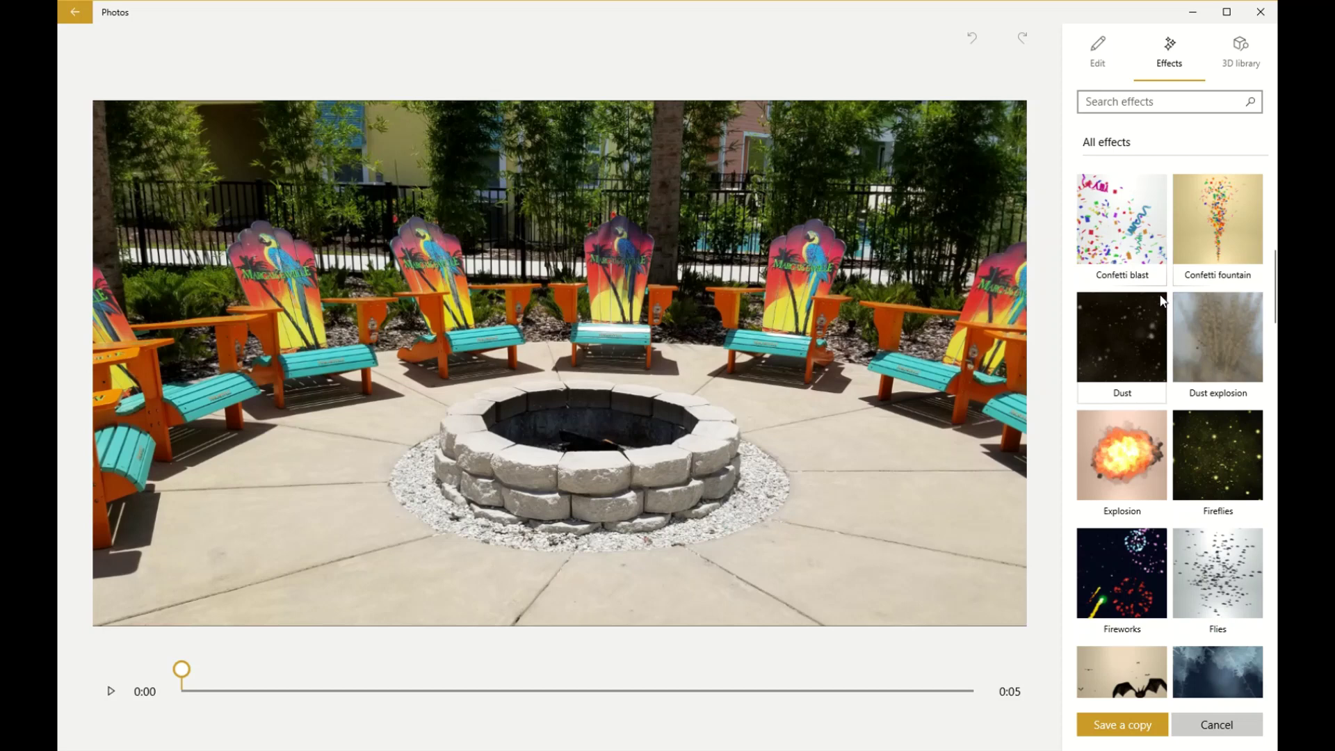
scroll(1160, 301, "down", 5)
scroll(1124, 296, "down", 6)
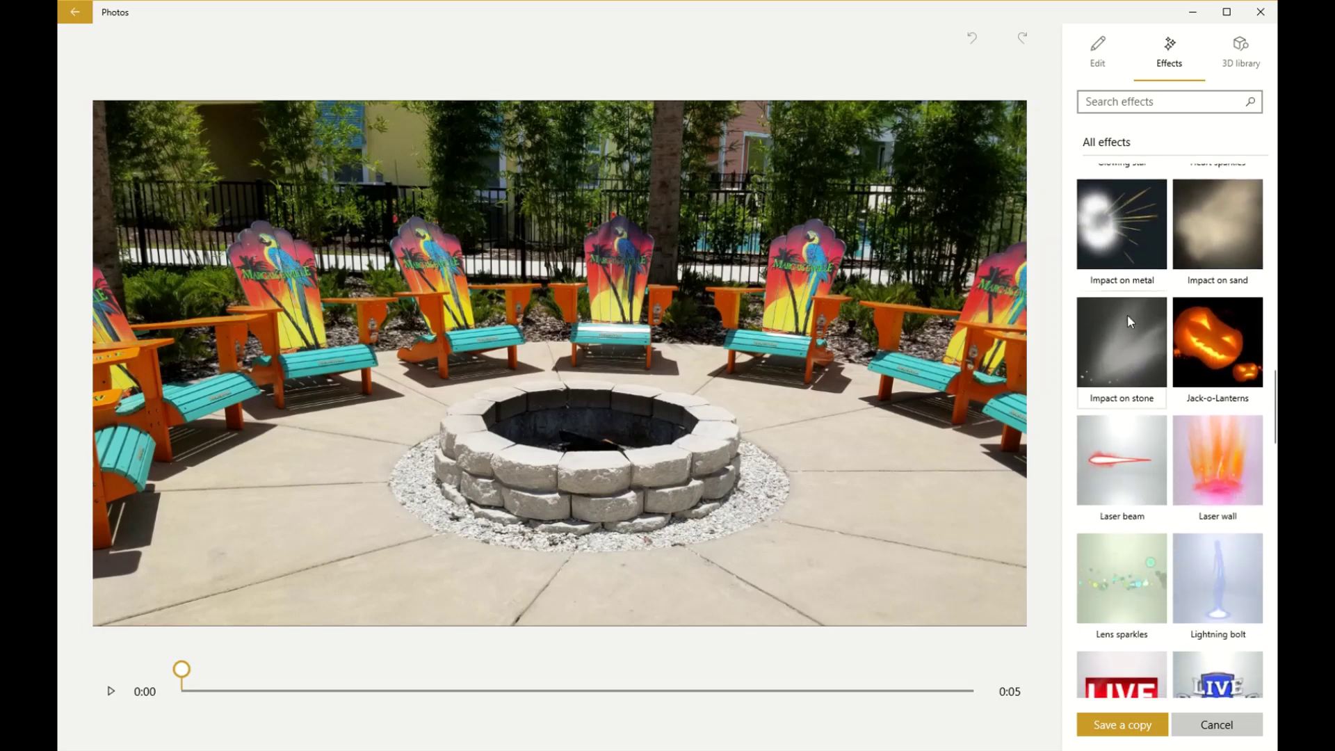
scroll(1129, 317, "down", 6)
scroll(1129, 320, "down", 8)
scroll(1129, 322, "up", 20)
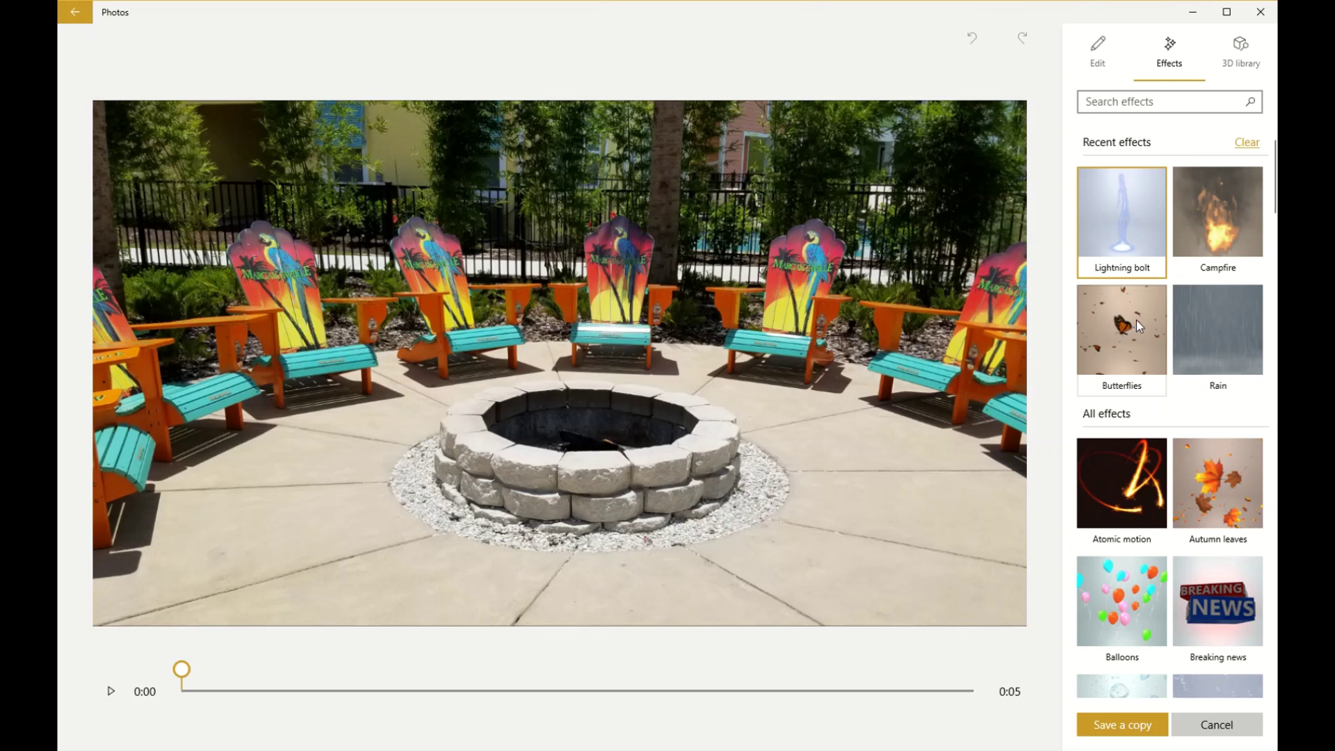
- Add a Campfire effect and enlarge it centred over the fire pit
left_click(1218, 240)
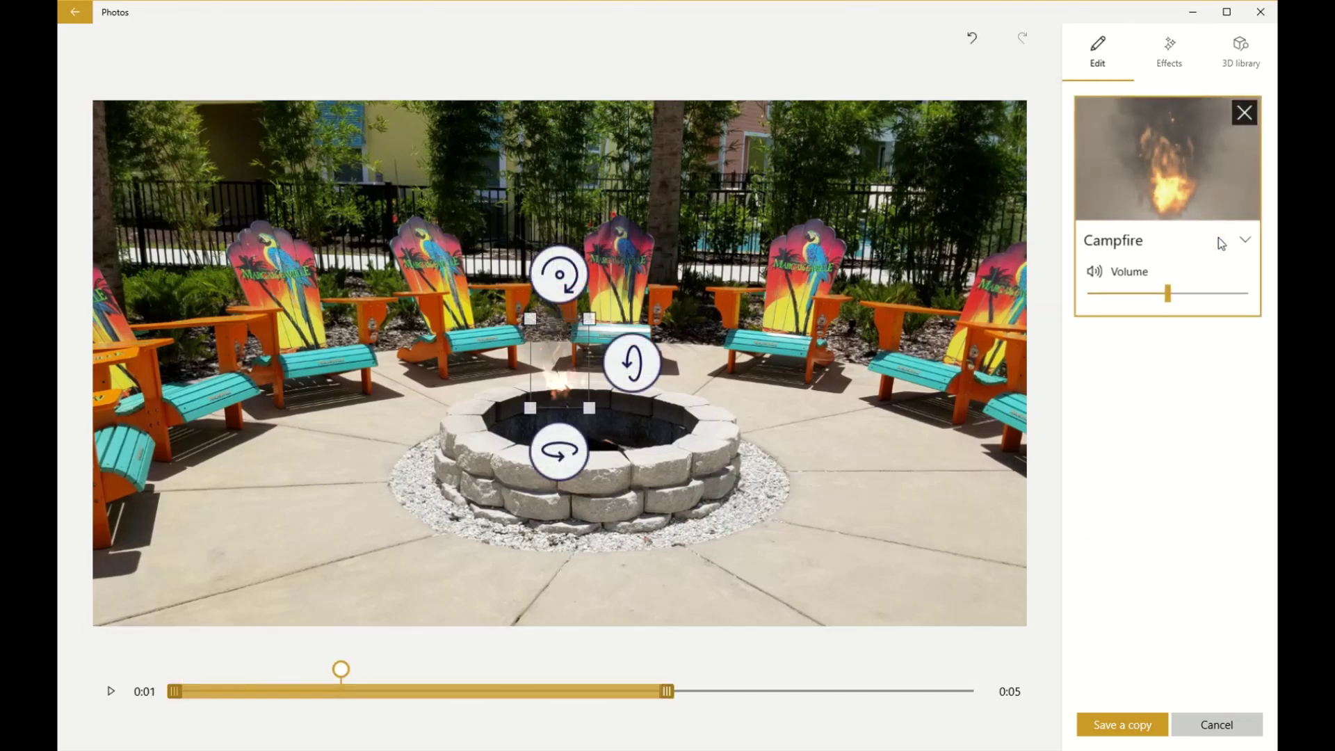
left_click_drag(576, 354, 698, 224)
left_click_drag(562, 224, 554, 195)
left_click_drag(639, 310, 617, 326)
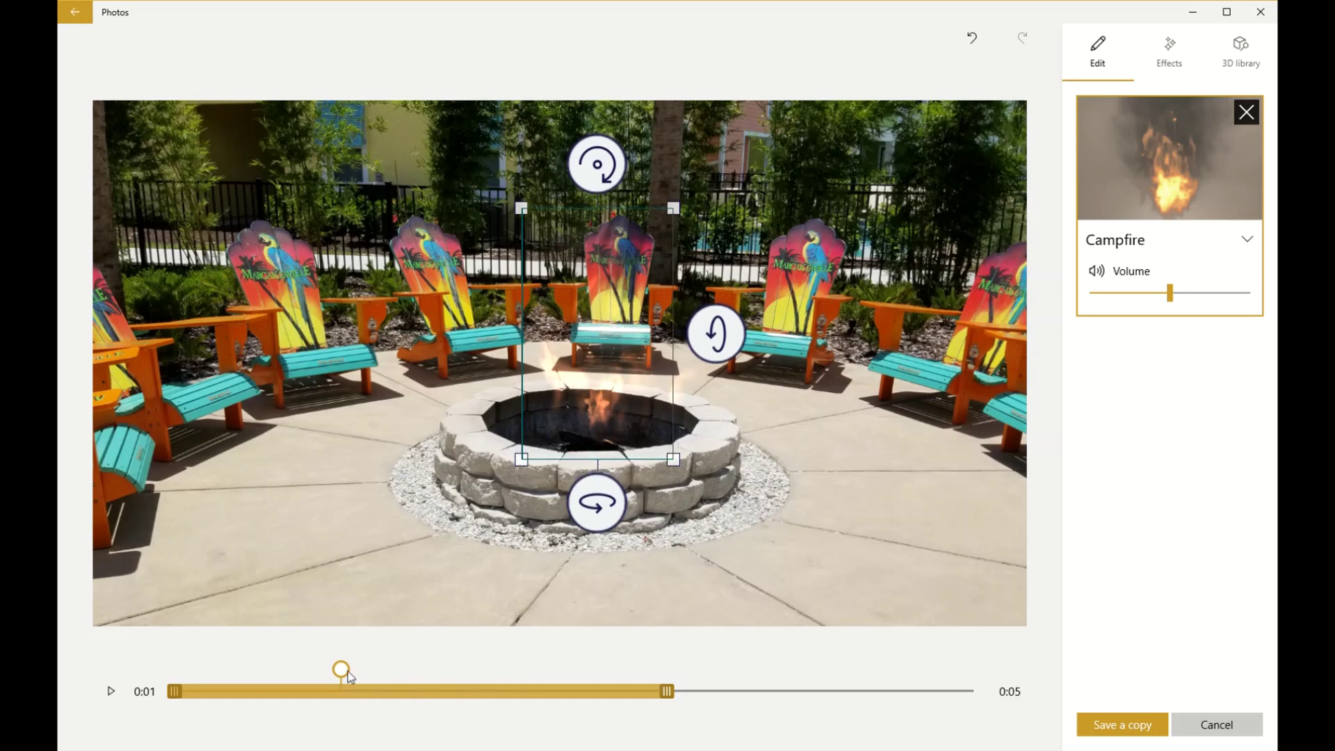
- Time the campfire from just after the start to the 0:05 end, nudging it slightly
left_click_drag(341, 669, 430, 667)
left_click(475, 692)
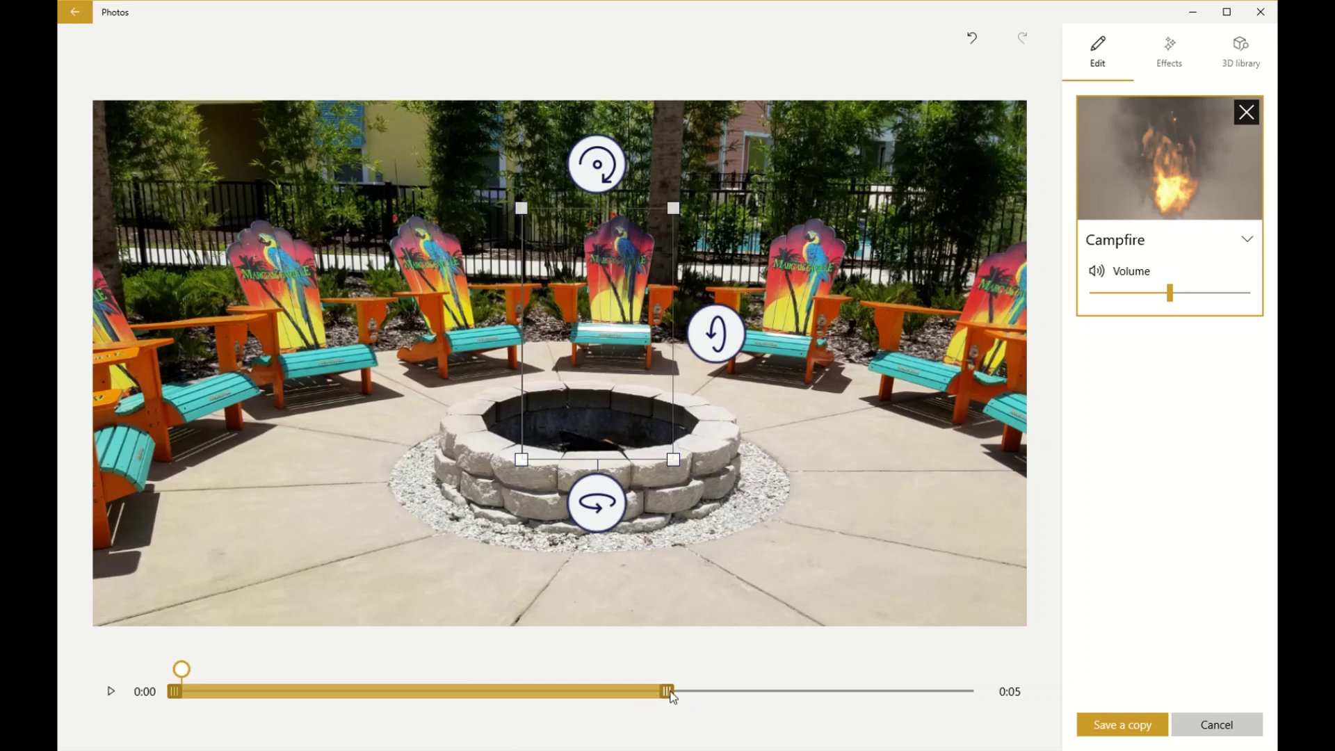
left_click_drag(666, 690, 981, 691)
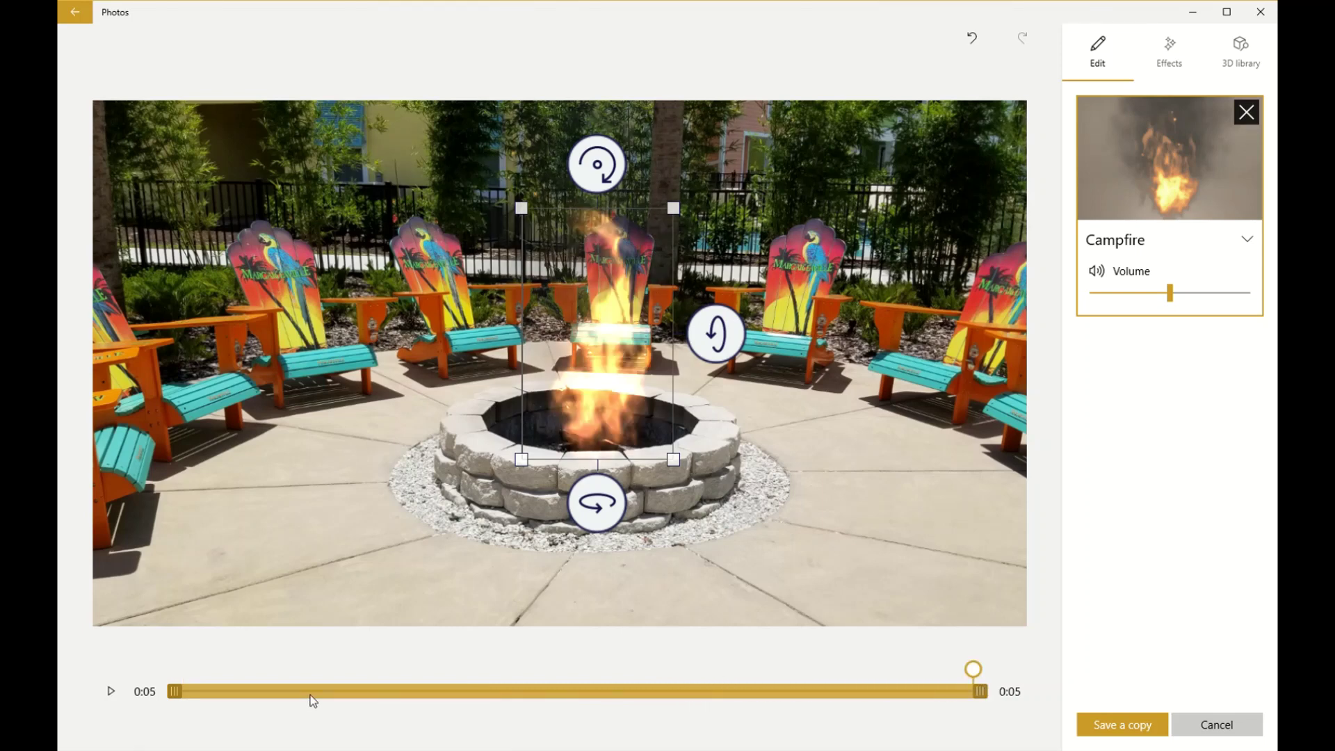
left_click_drag(179, 691, 250, 689)
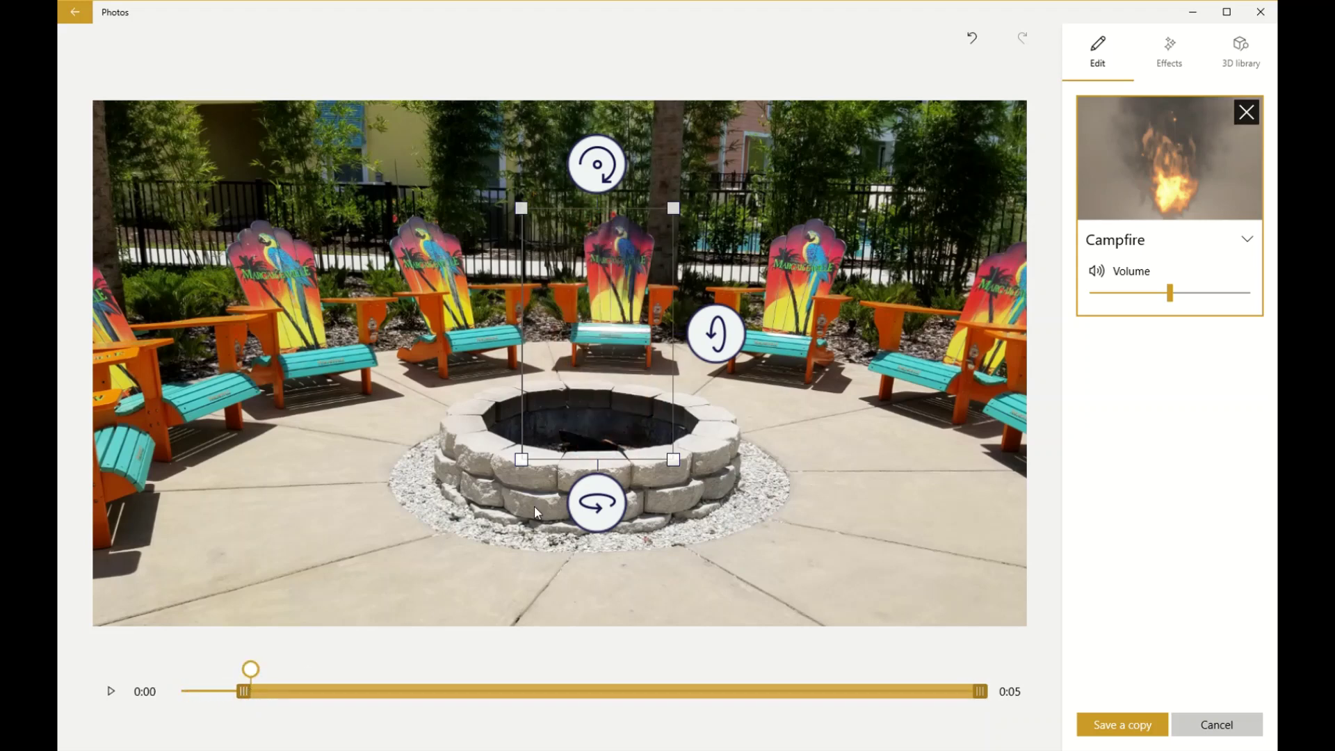
left_click_drag(579, 403, 577, 397)
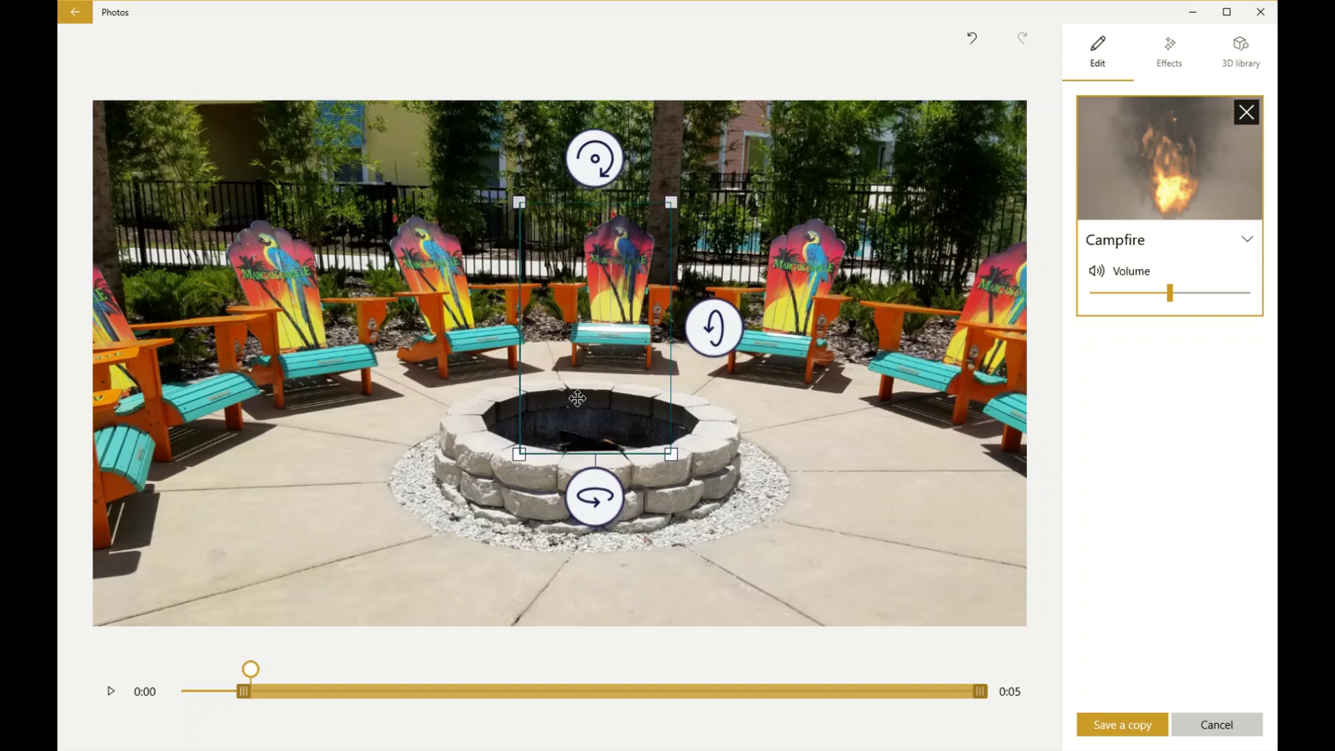
- Preview the campfire, pause at 0:02 to raise the flames slightly, then replay
left_click_drag(250, 670, 197, 669)
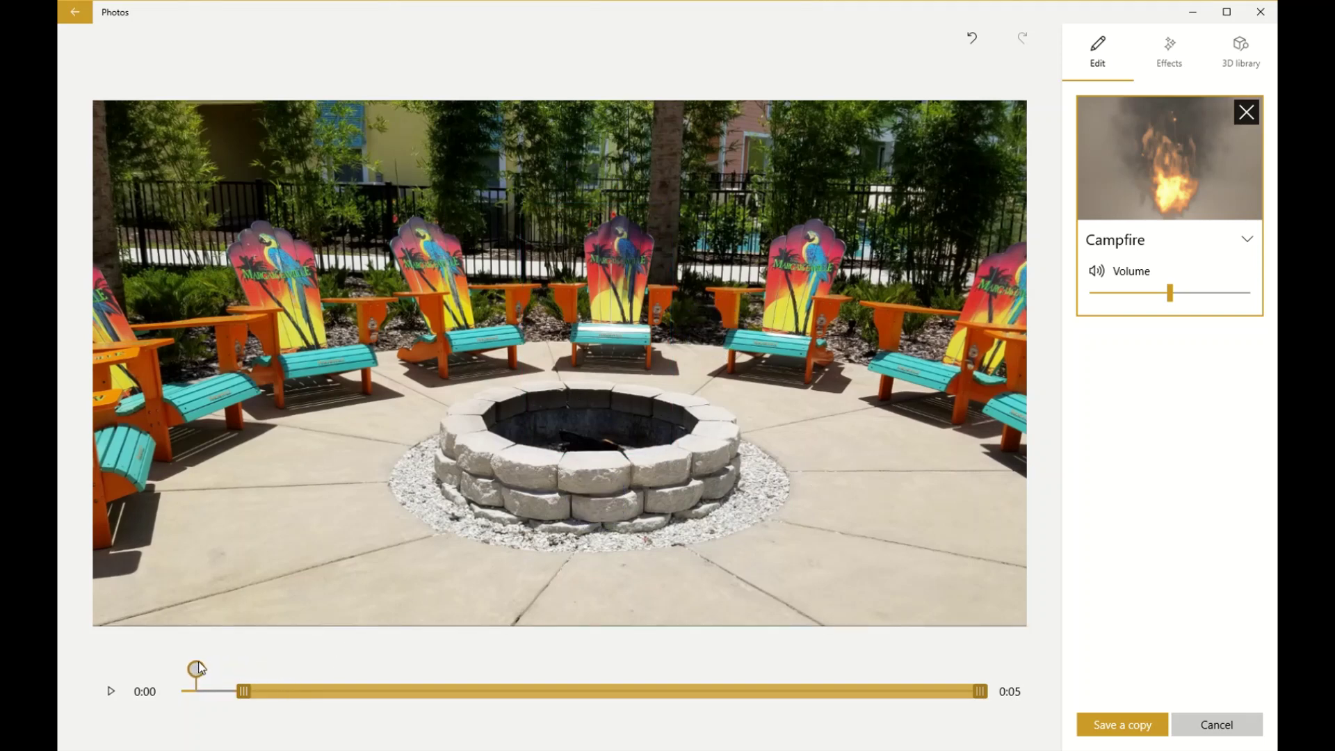
left_click(113, 692)
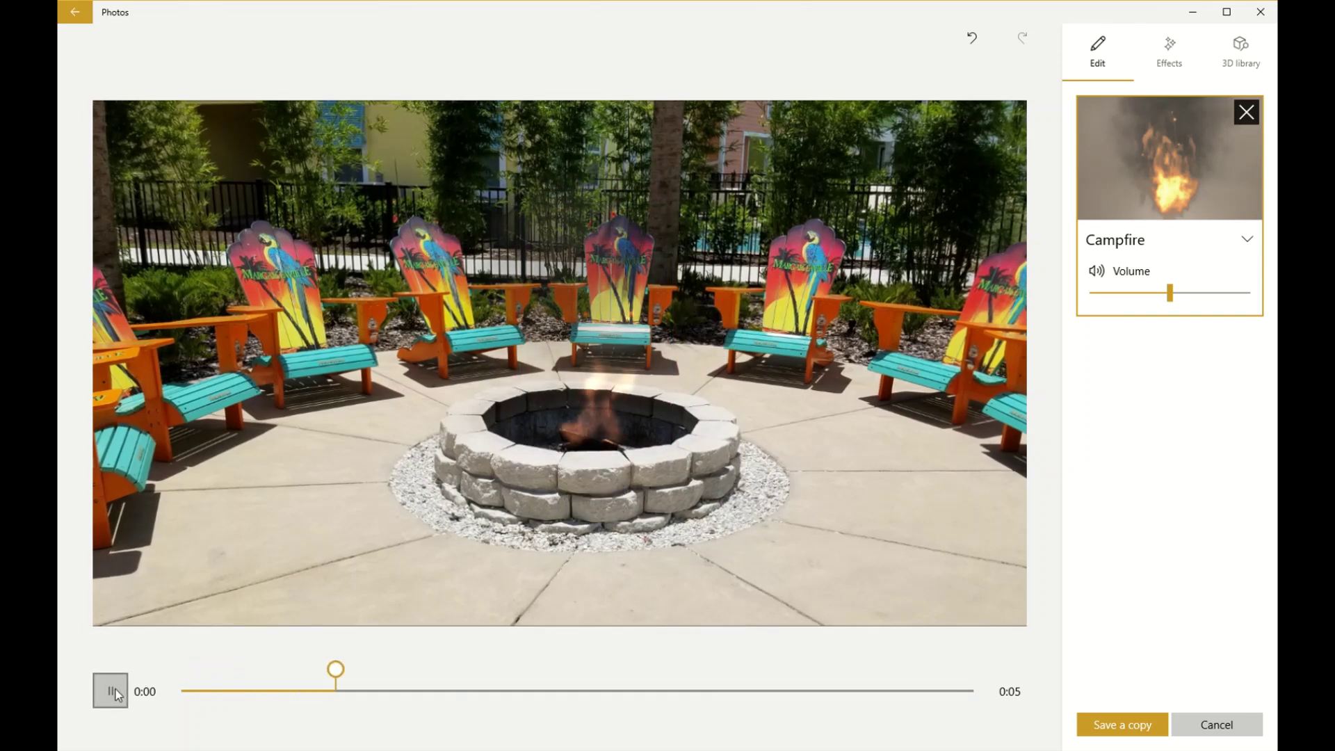
left_click(113, 690)
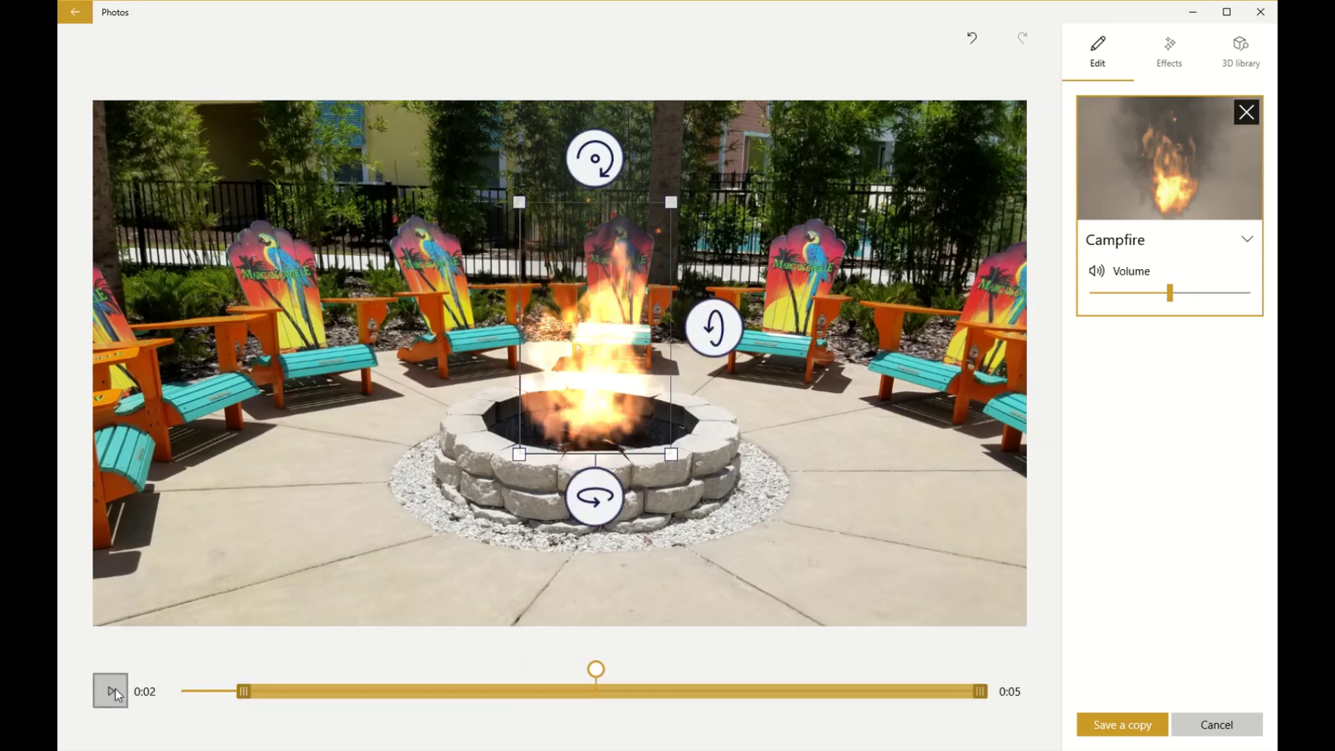
left_click_drag(614, 389, 615, 382)
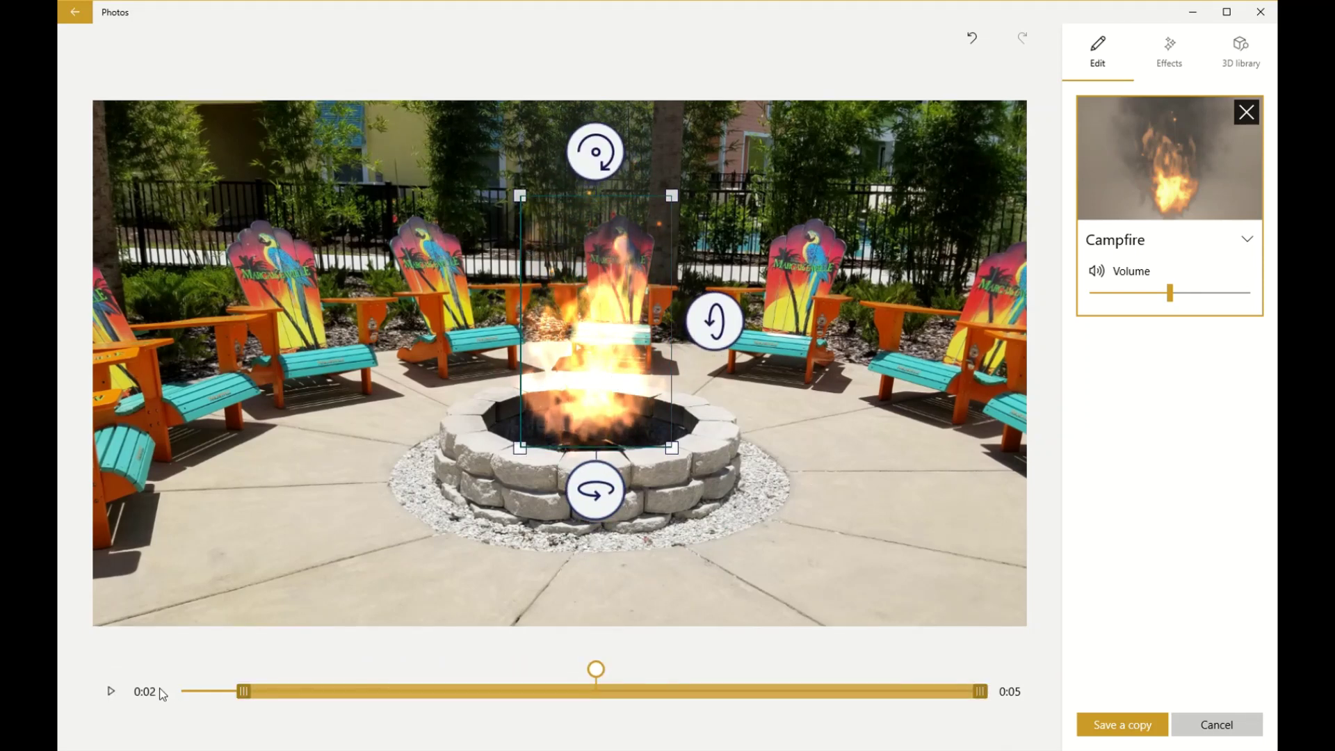
left_click(113, 691)
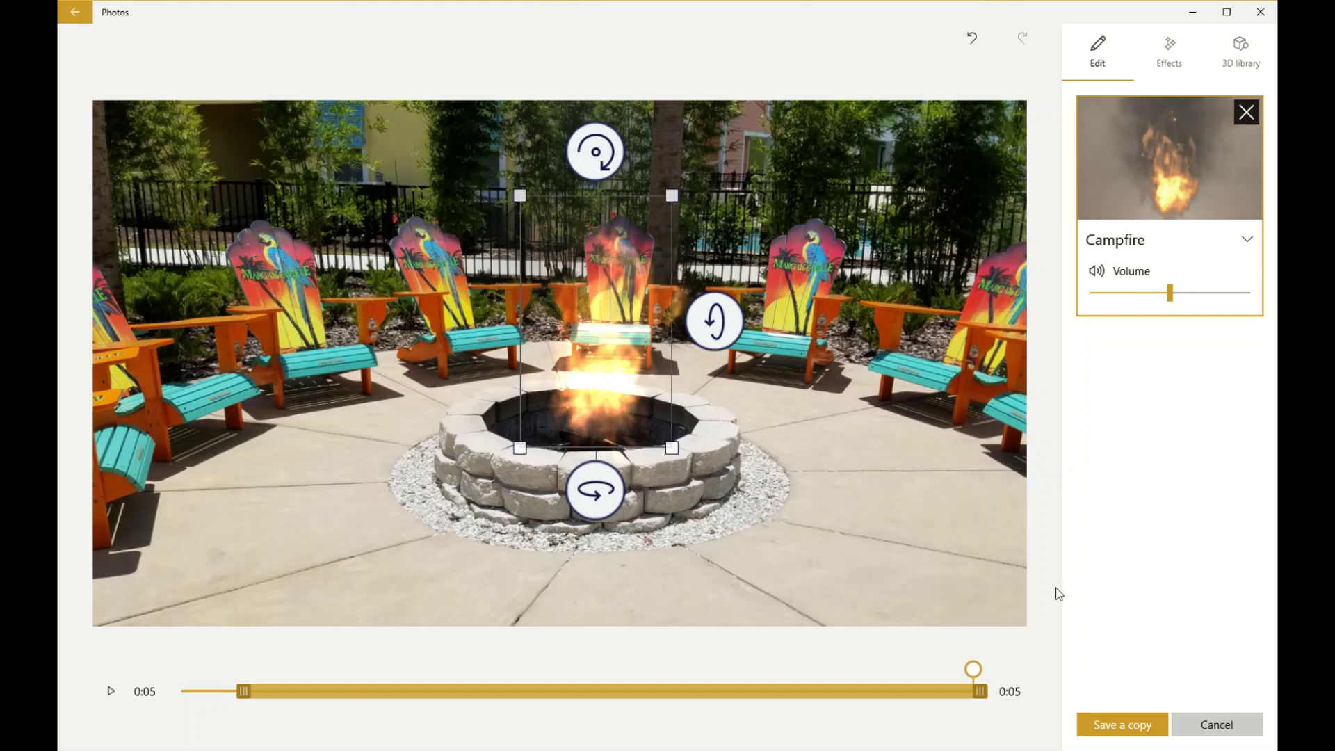
- Add a Lightning bolt effect positioned over the fire pit
left_click(1167, 57)
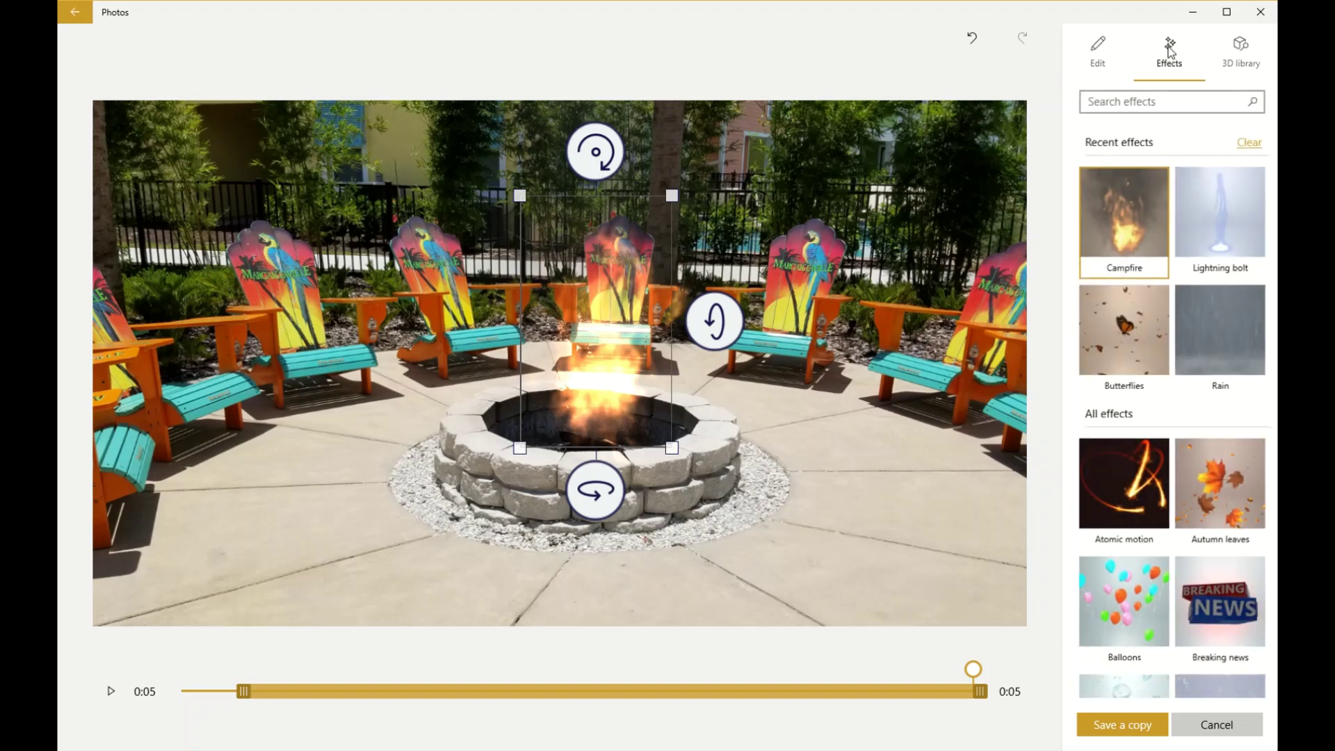
left_click(1213, 224)
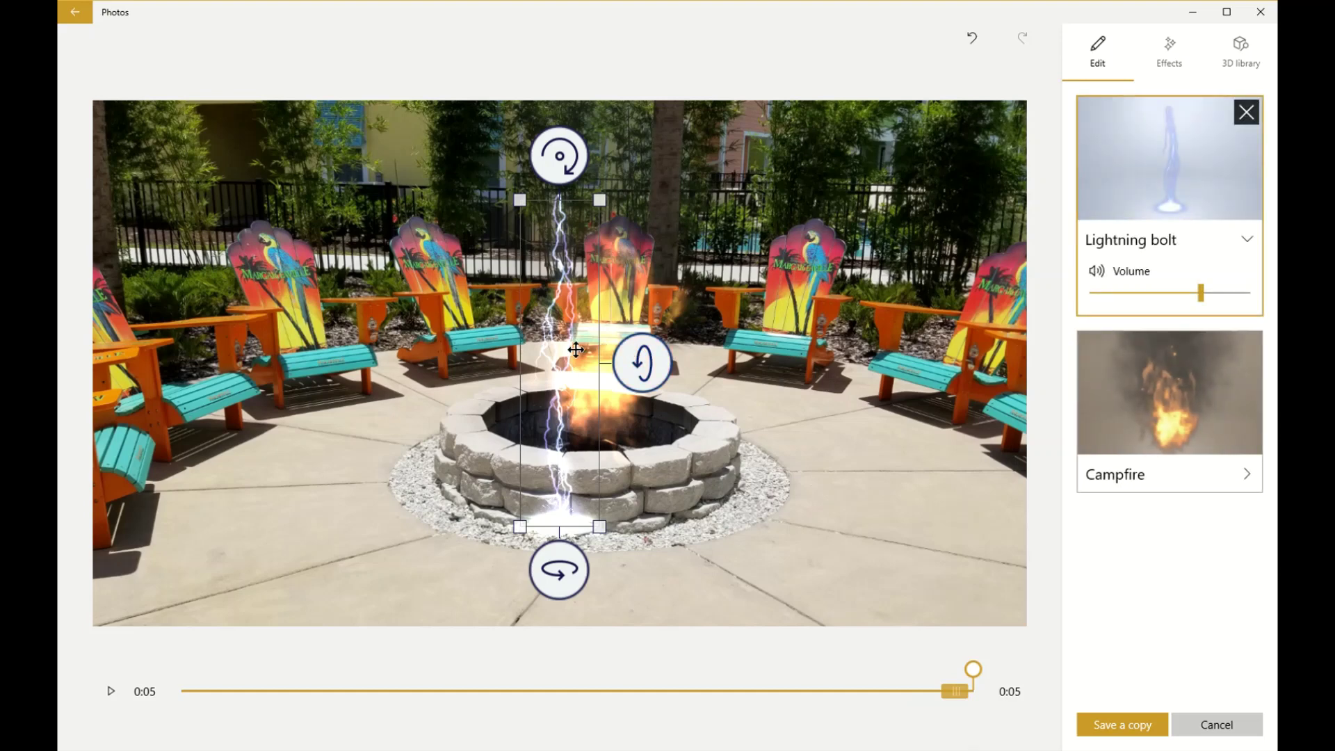
left_click_drag(560, 370, 597, 290)
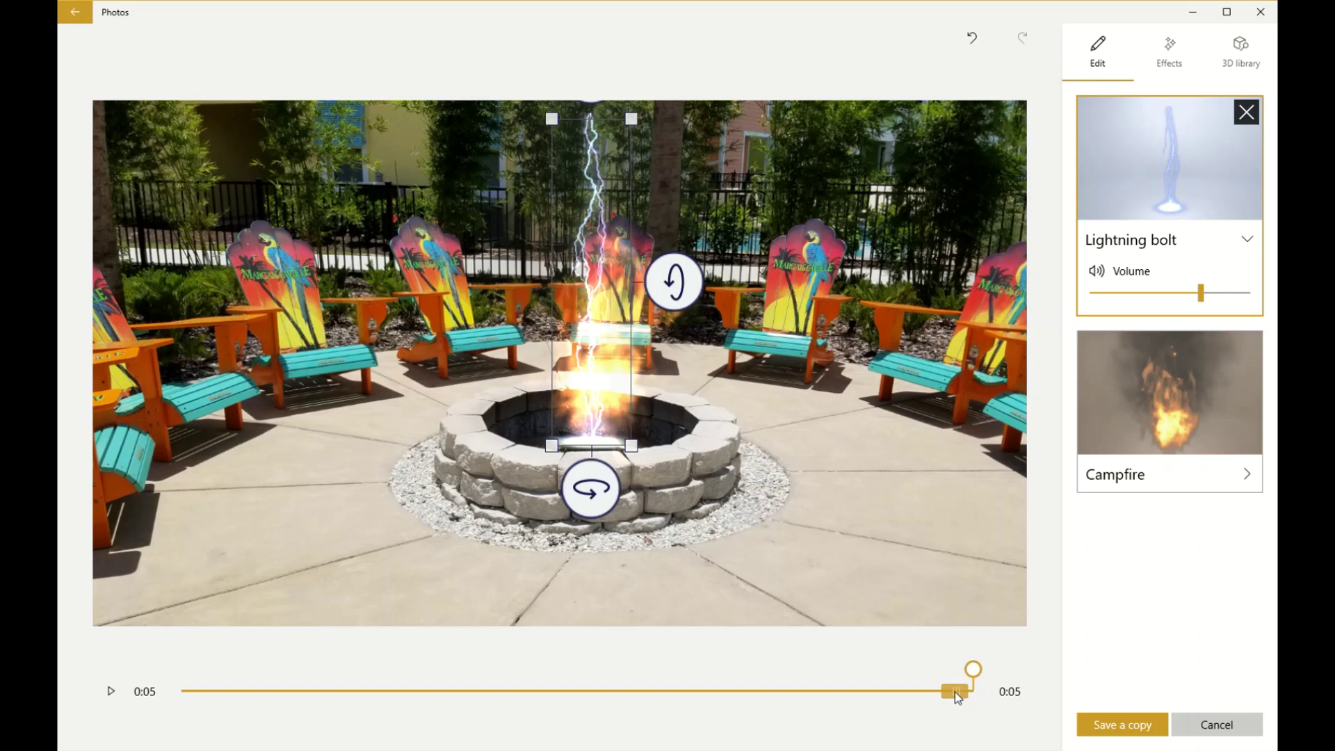
- Time the lightning to flash at the clip's start and preview it with the fire
left_click_drag(958, 697, 201, 703)
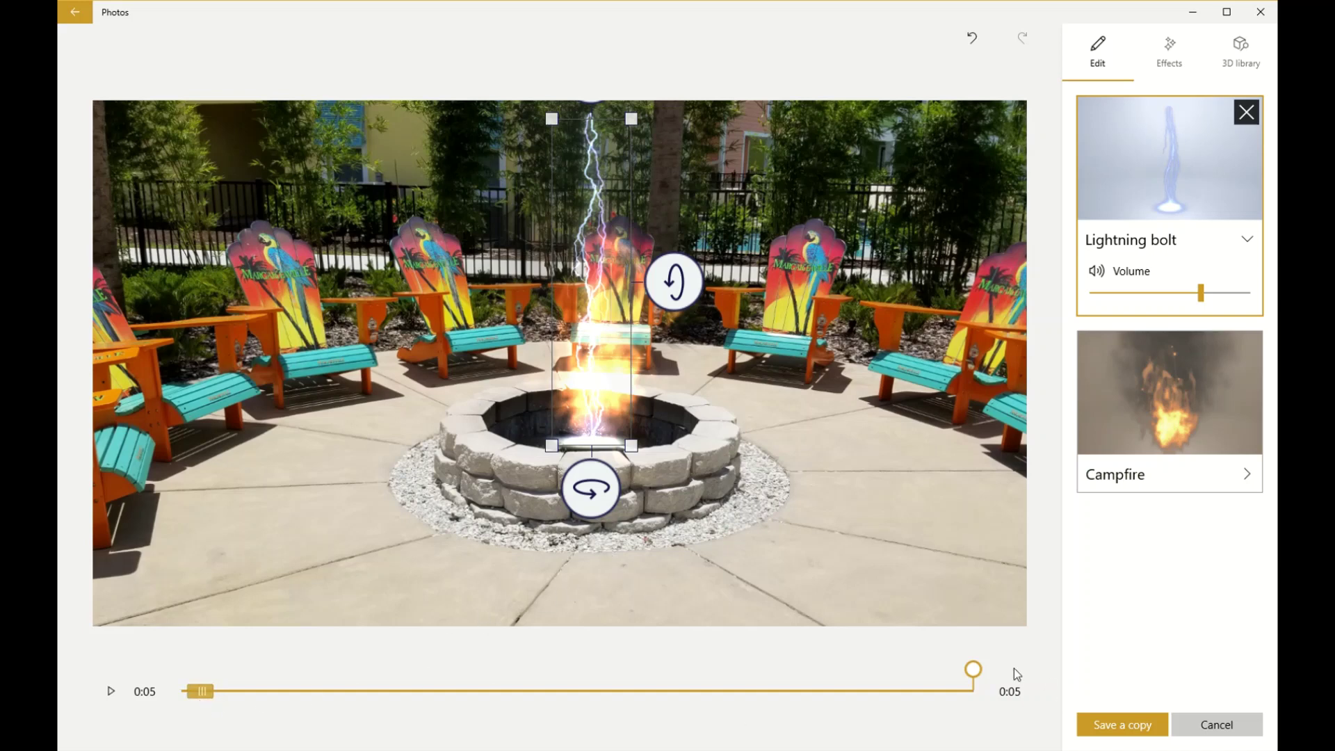
mouse_move(974, 669)
left_mouse_down()
mouse_move(506, 619)
mouse_move(156, 602)
left_mouse_up()
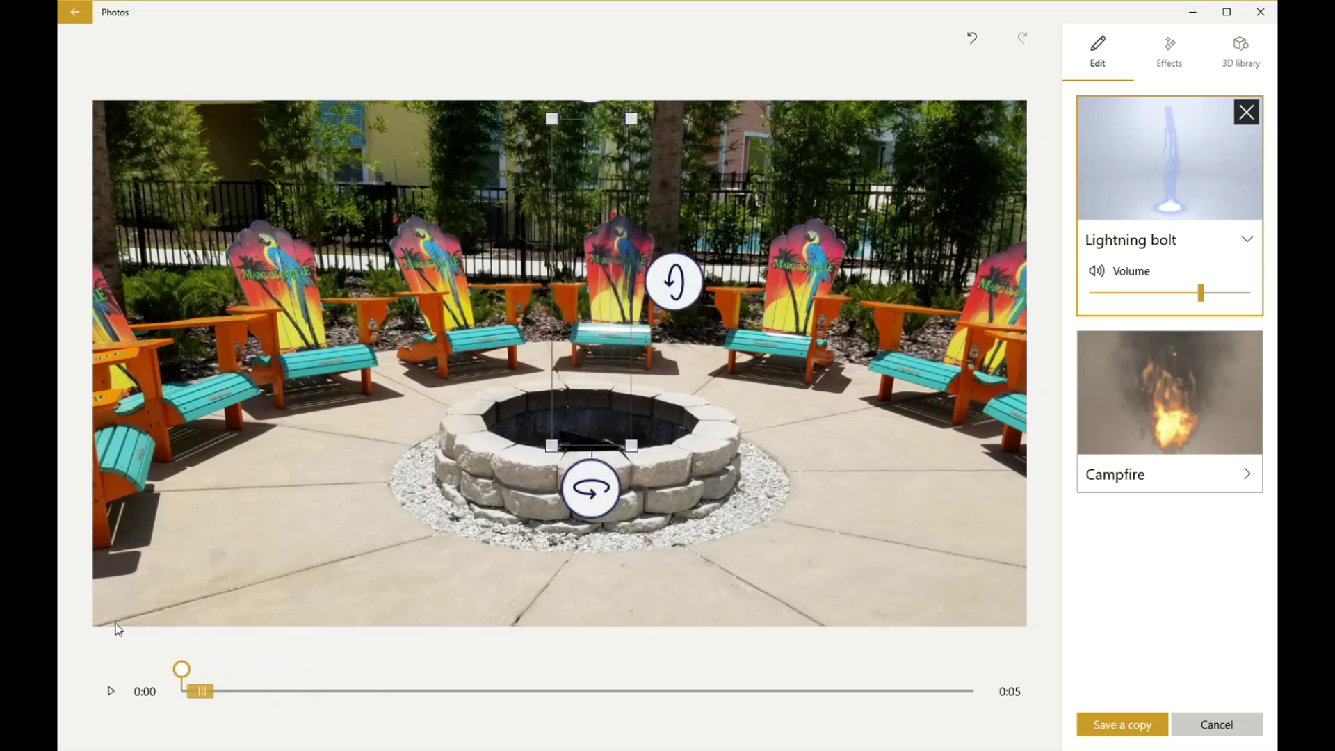
left_click(110, 692)
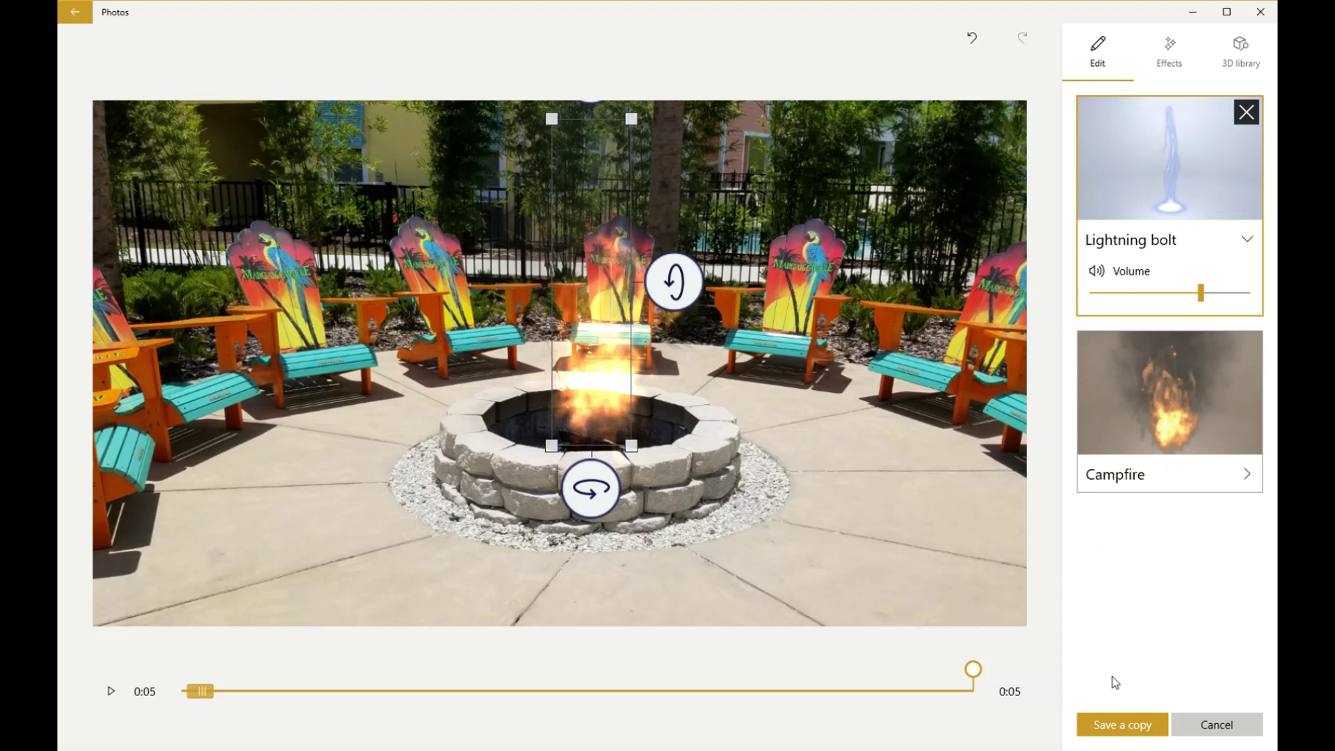
left_click(1115, 726)
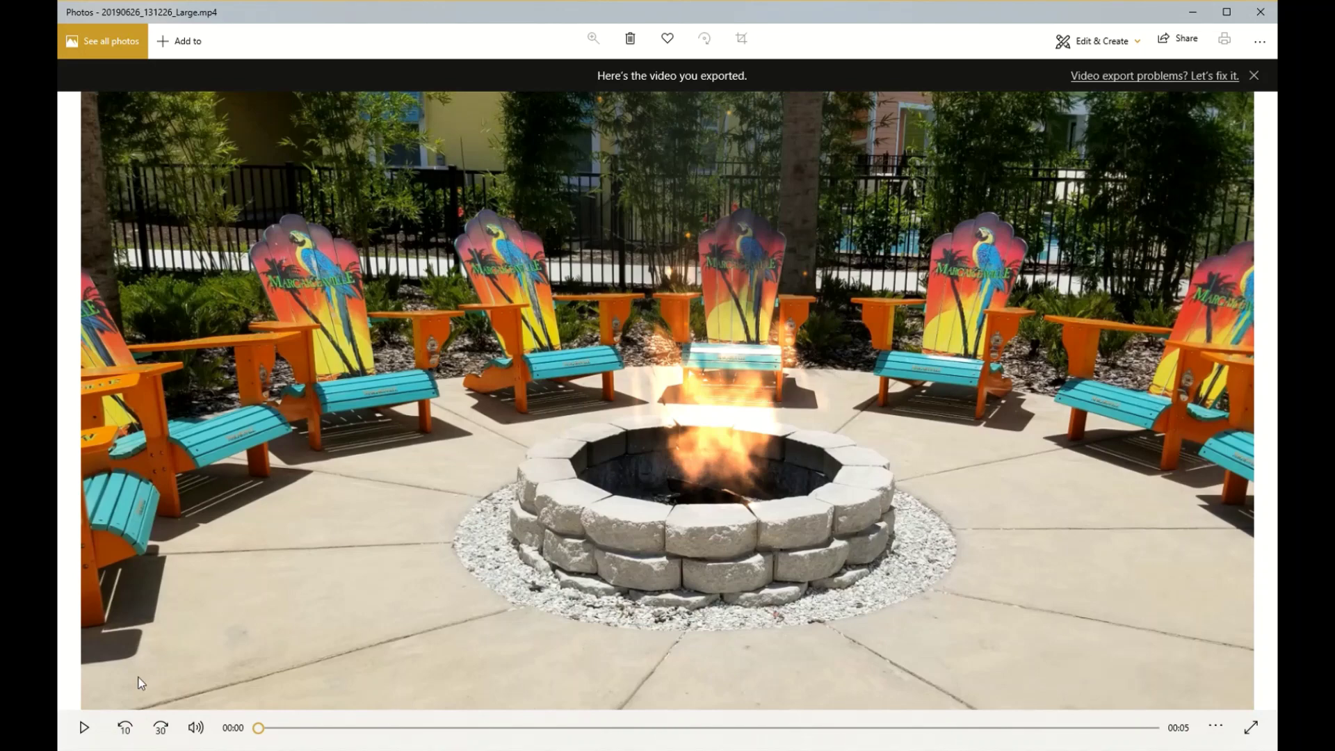
left_click(84, 728)
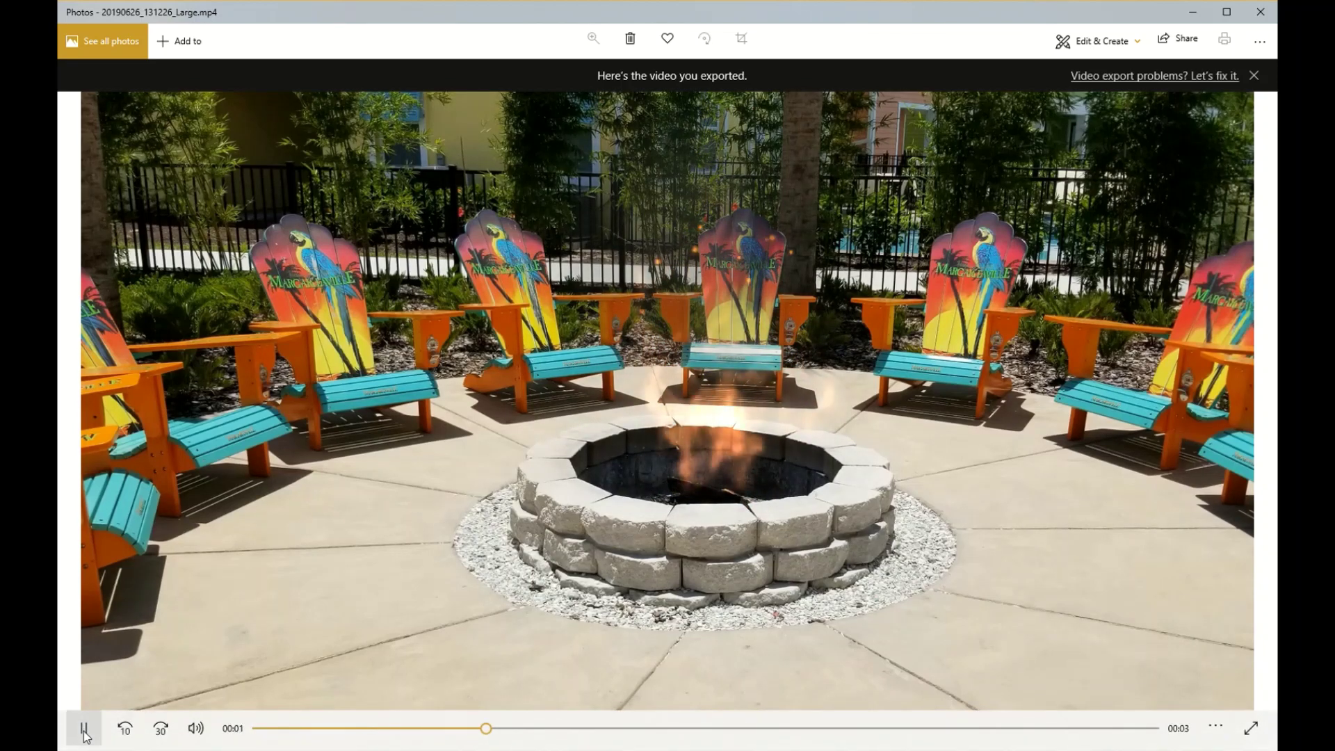
left_click(84, 731)
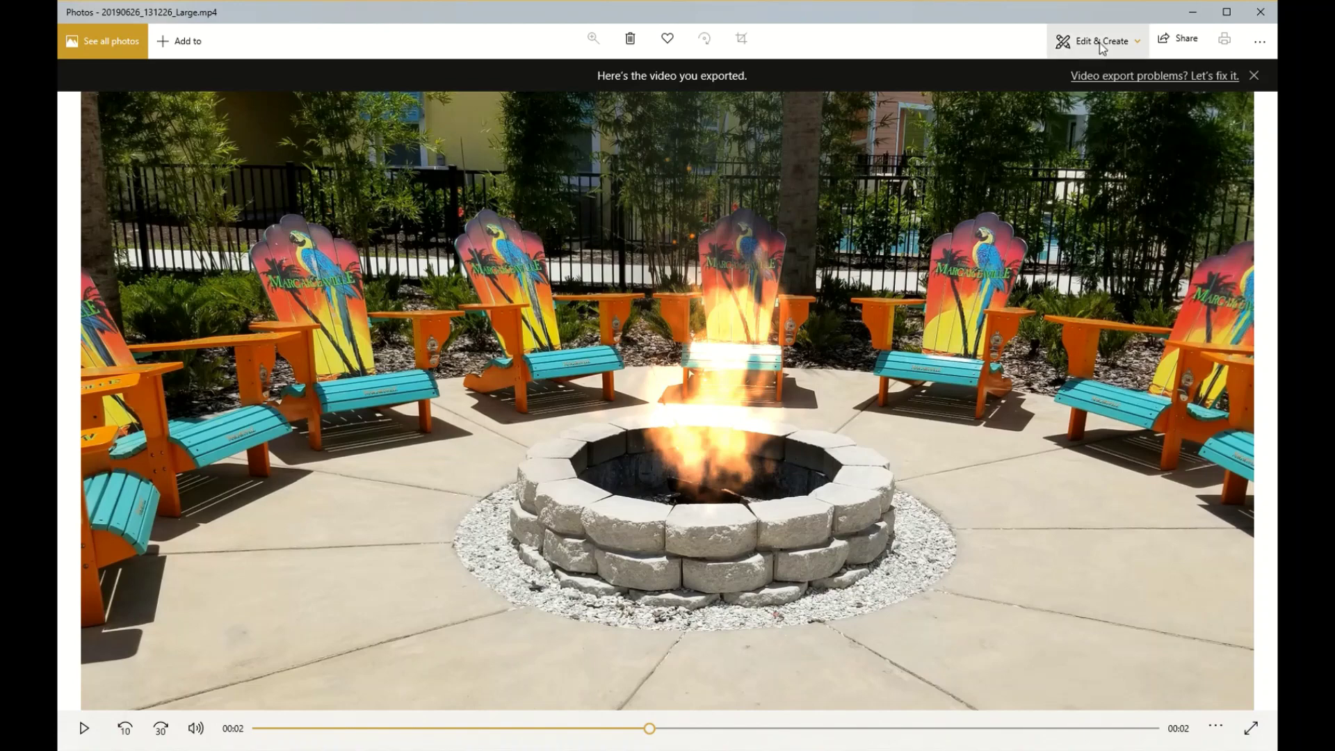
- Start animated text on the video and type 'Home Sweet Home' as the caption
left_click(1137, 40)
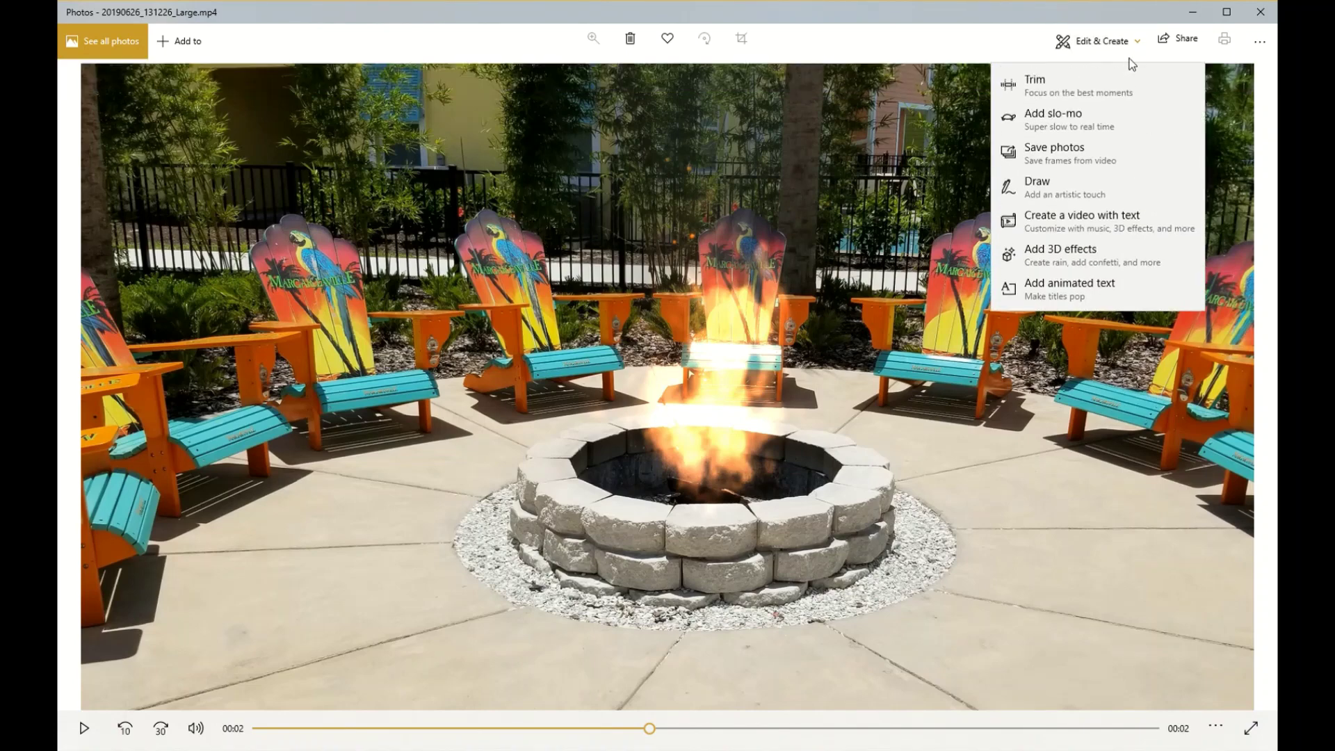
left_click(1065, 286)
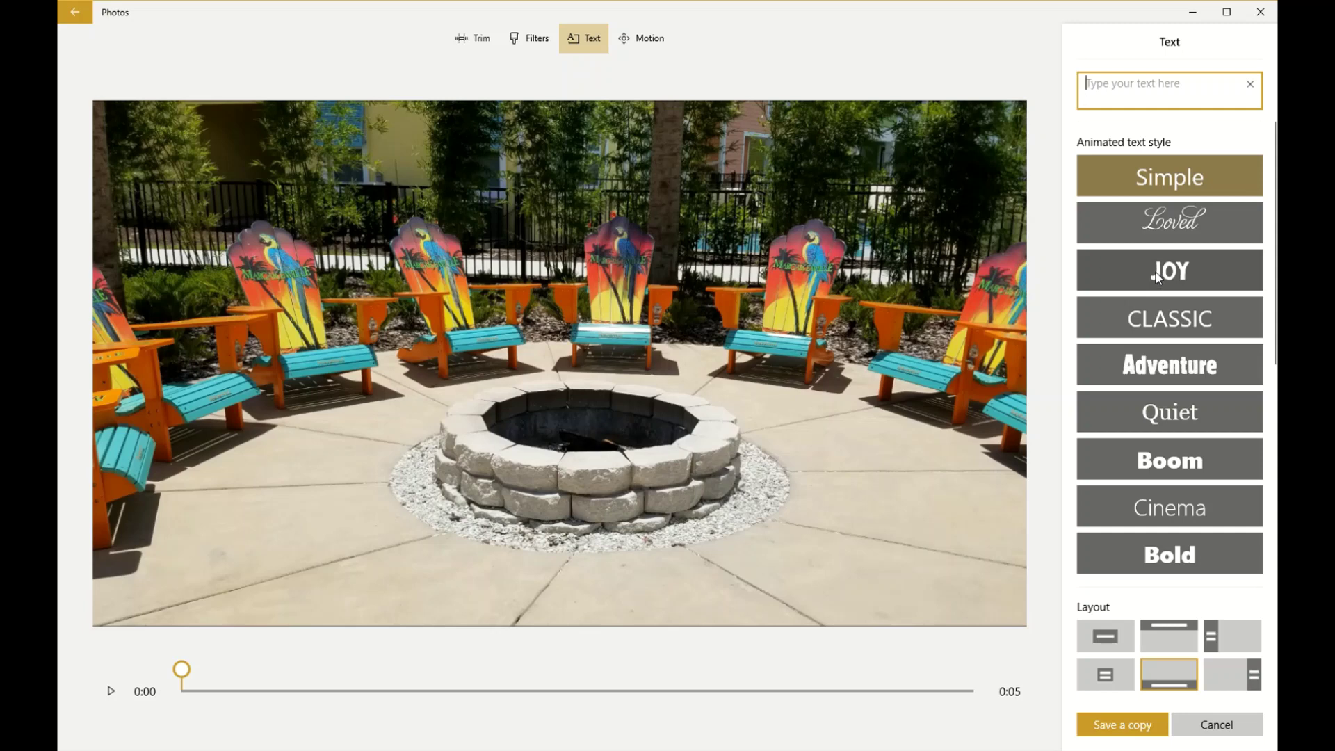
scroll(1165, 417, "down", 2)
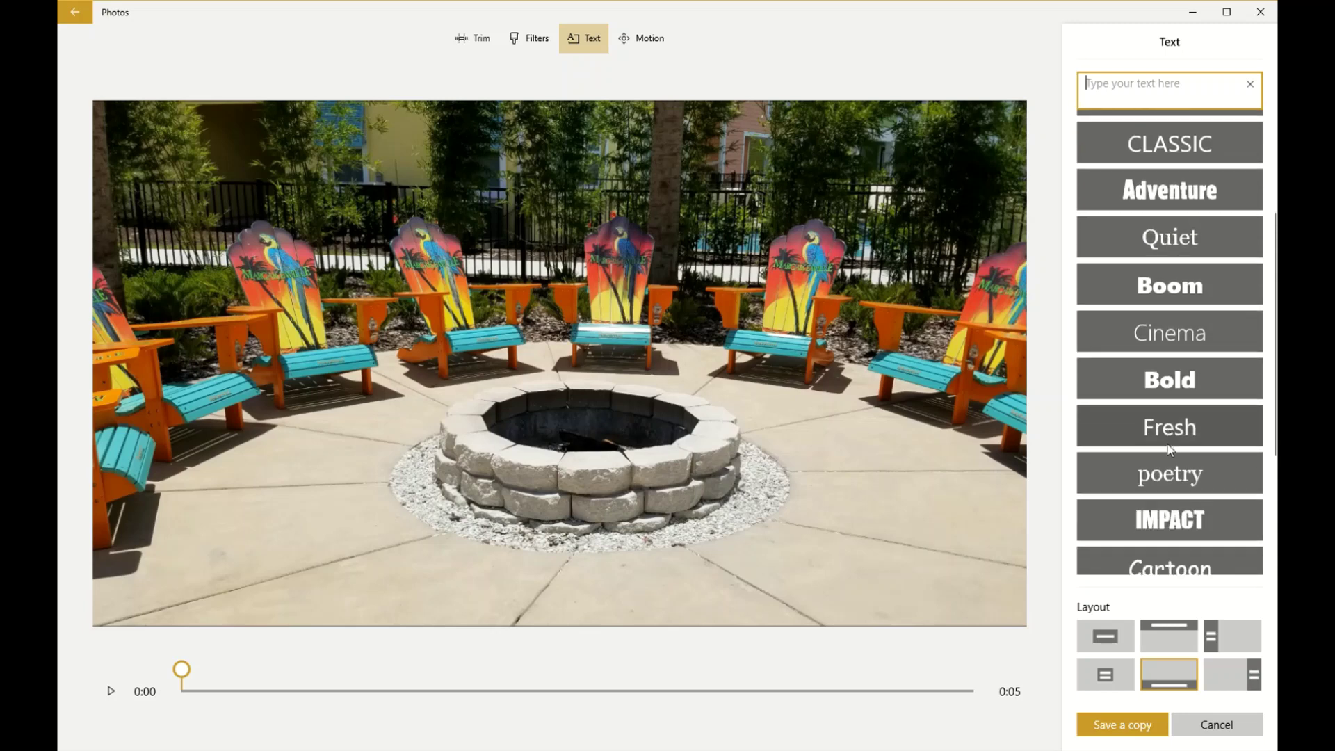
scroll(1167, 437, "up", 2)
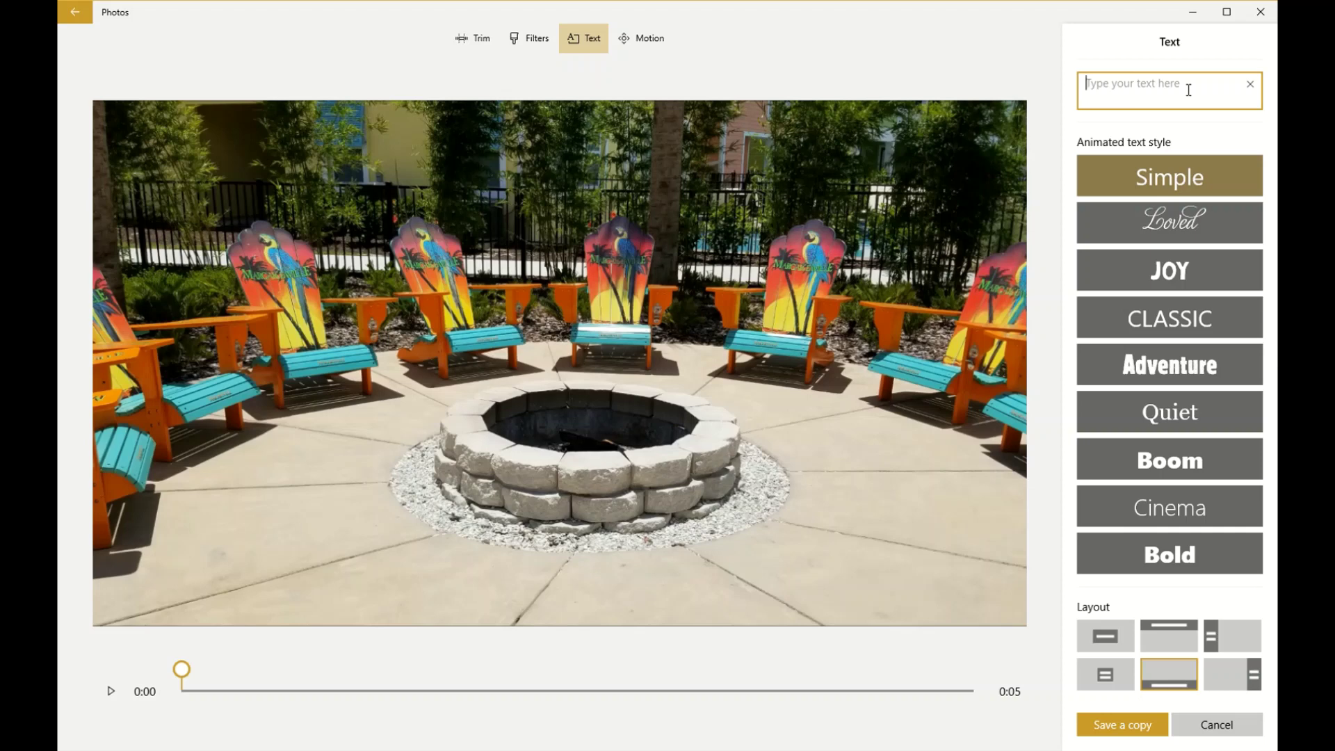
type("Home Sweet Home")
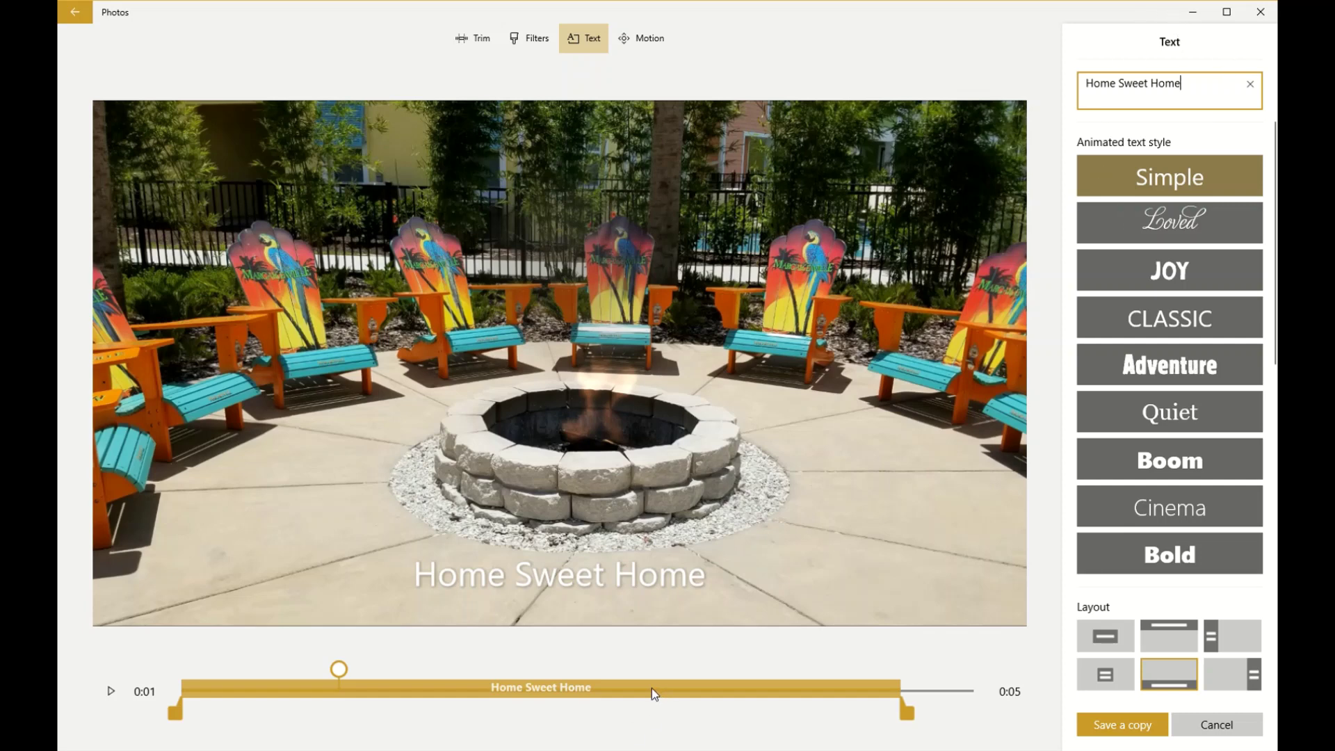
- Shift the caption to start later in the clip and apply the Loved style
left_click_drag(176, 712, 262, 715)
left_click_drag(527, 695, 616, 692)
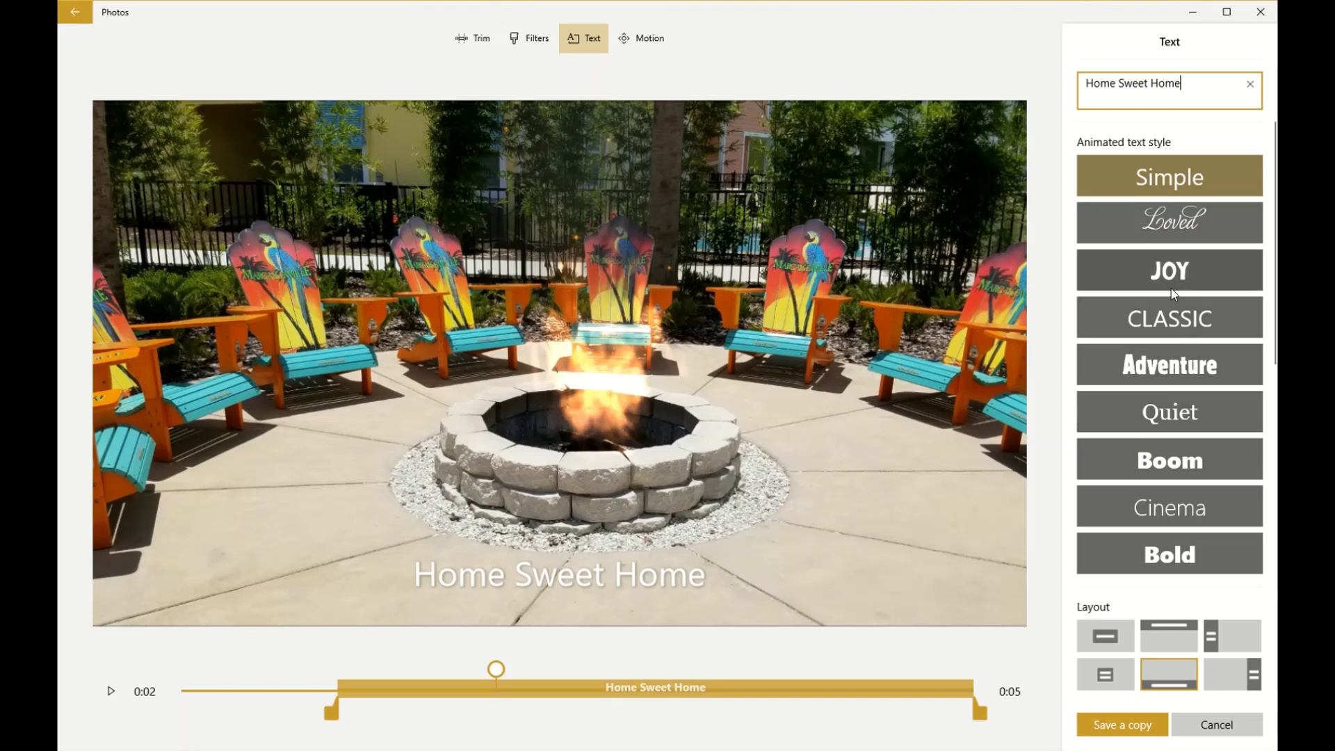
left_click(1164, 227)
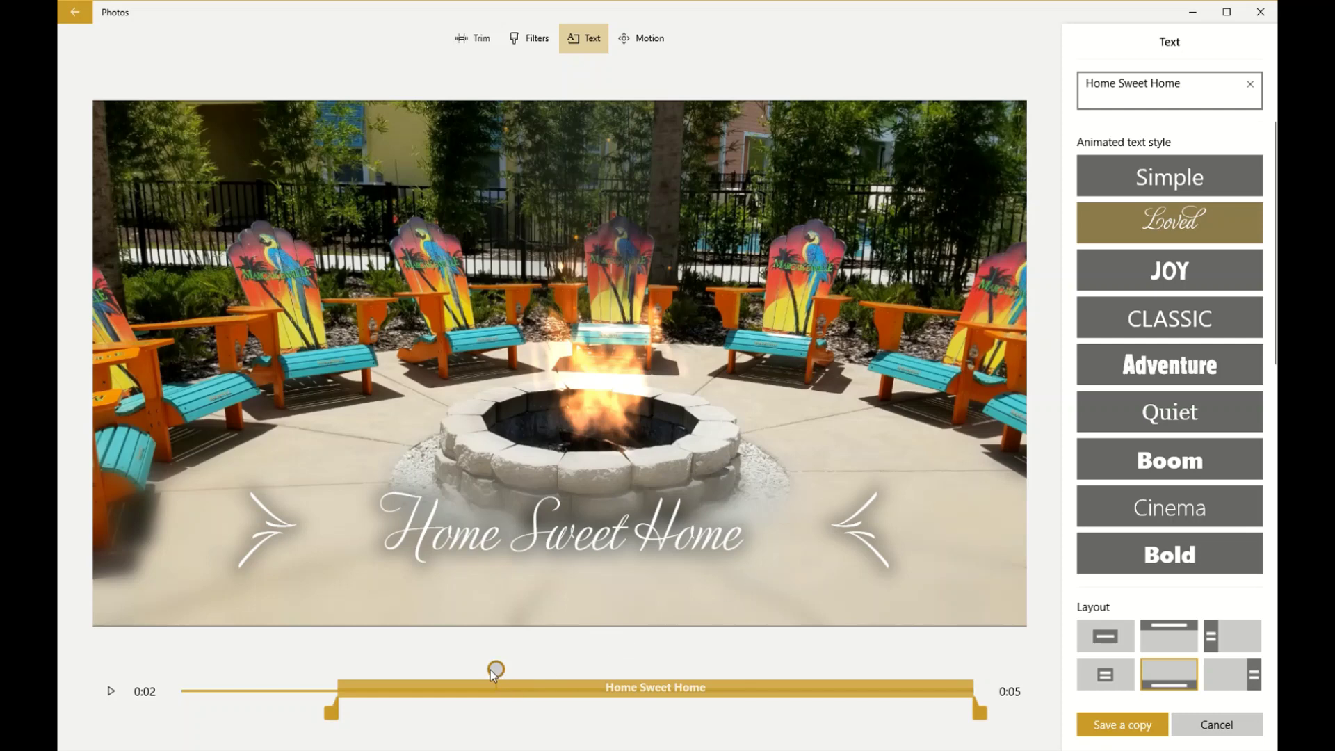
- Try the title layouts and settle on bottom-centre placement
mouse_move(494, 671)
left_mouse_down()
mouse_move(453, 670)
mouse_move(475, 670)
left_mouse_up()
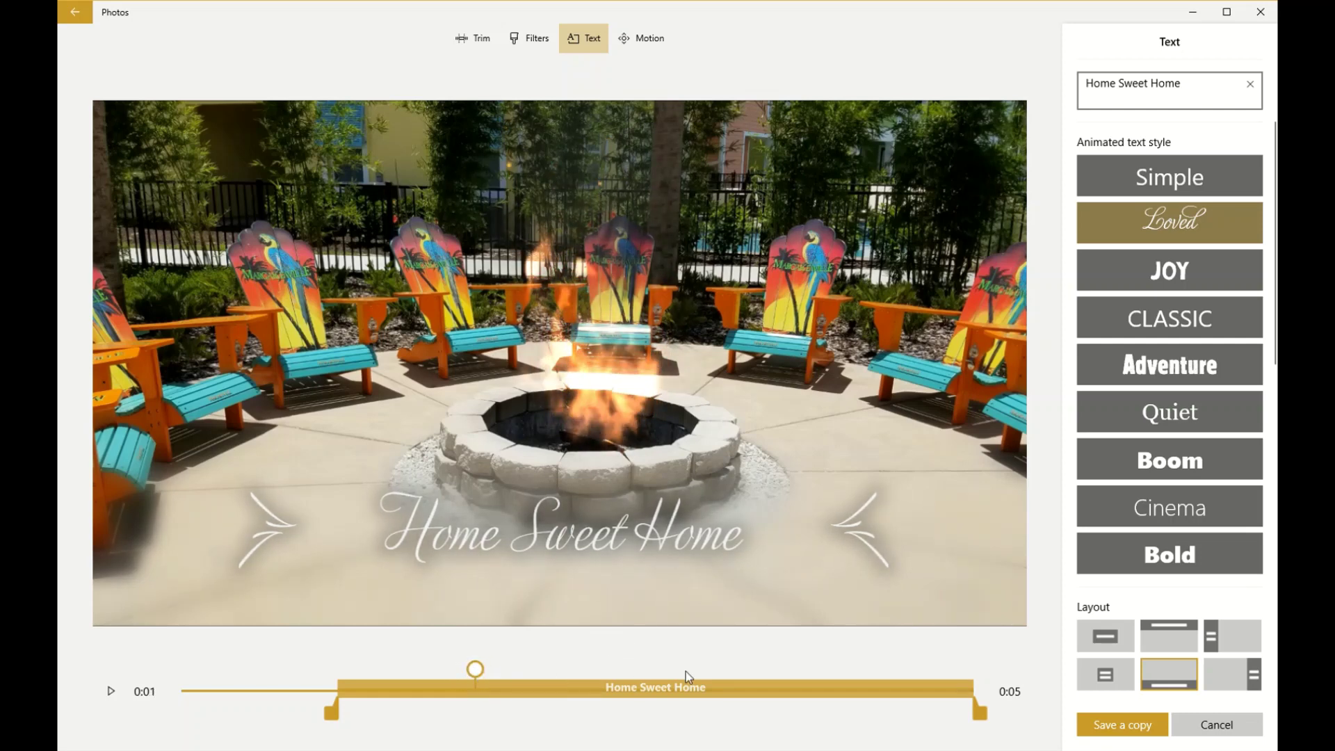
left_click(1169, 633)
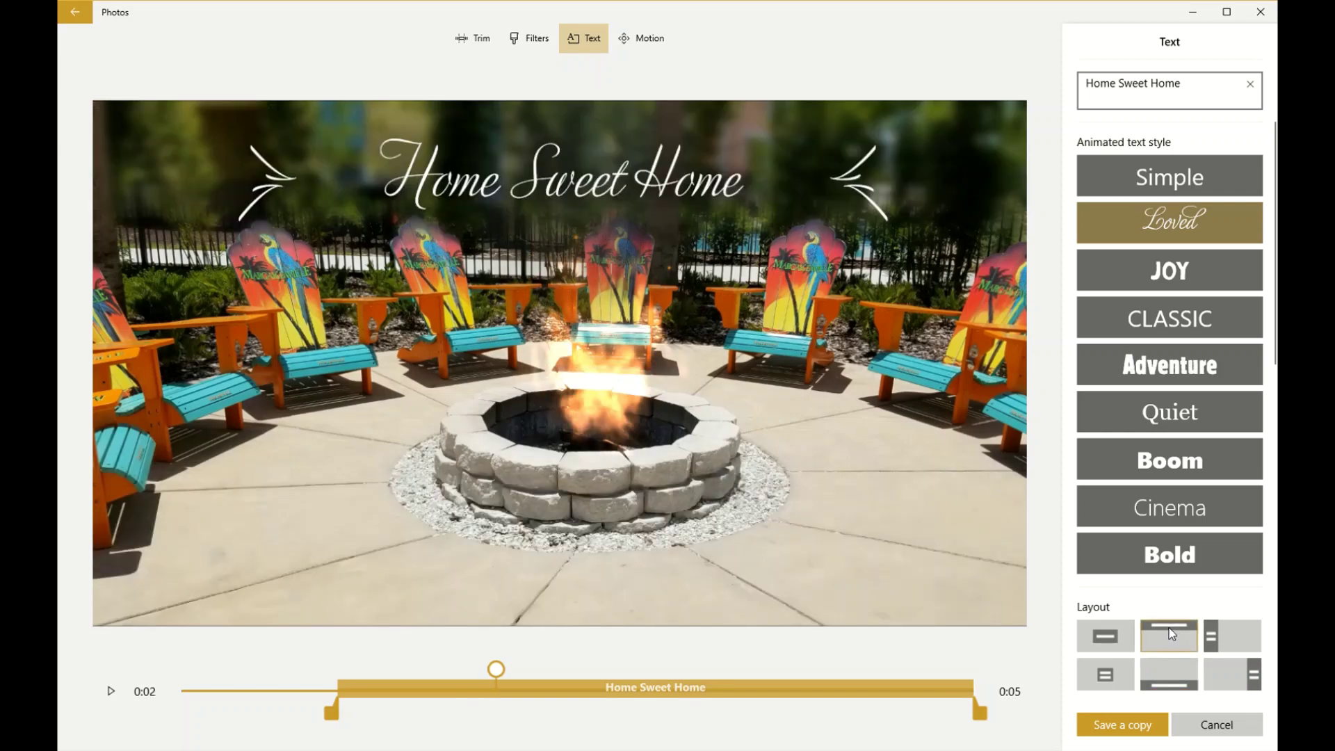
left_click(1172, 673)
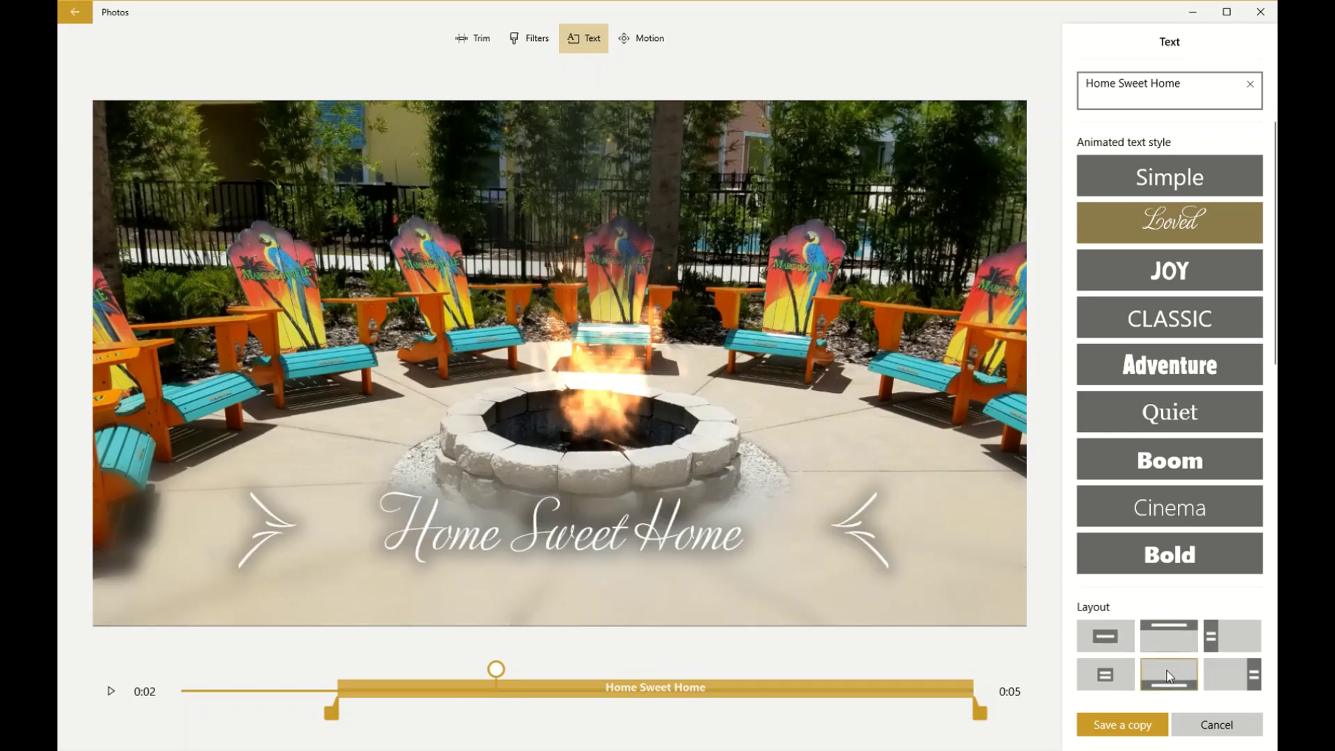
left_click(1108, 678)
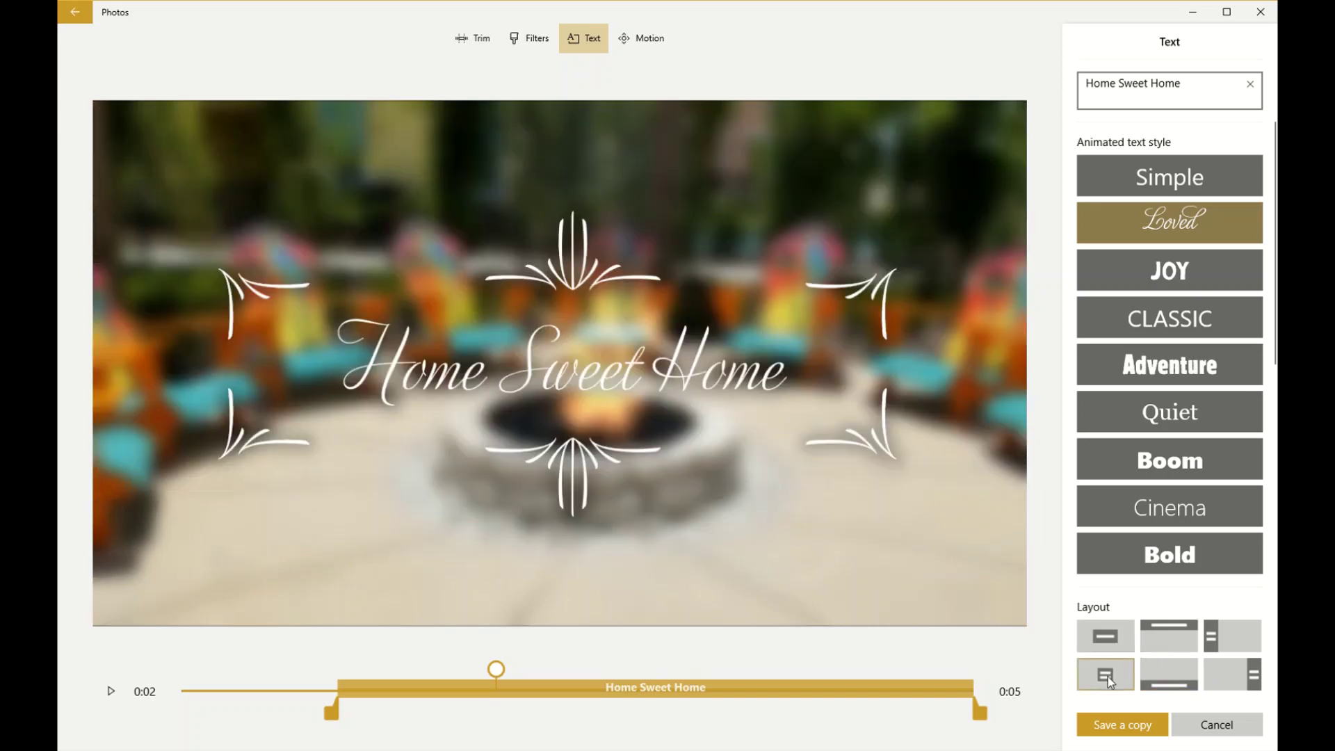
left_click(1229, 672)
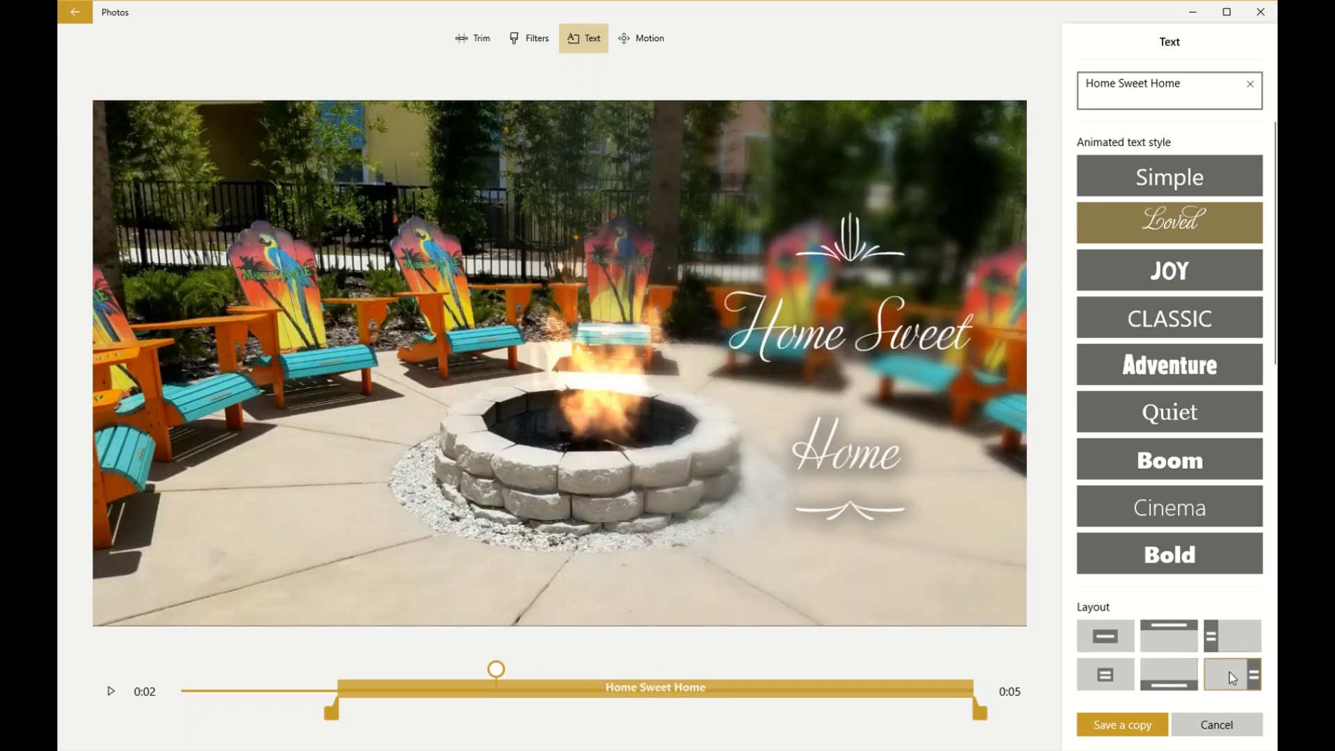
left_click(1182, 678)
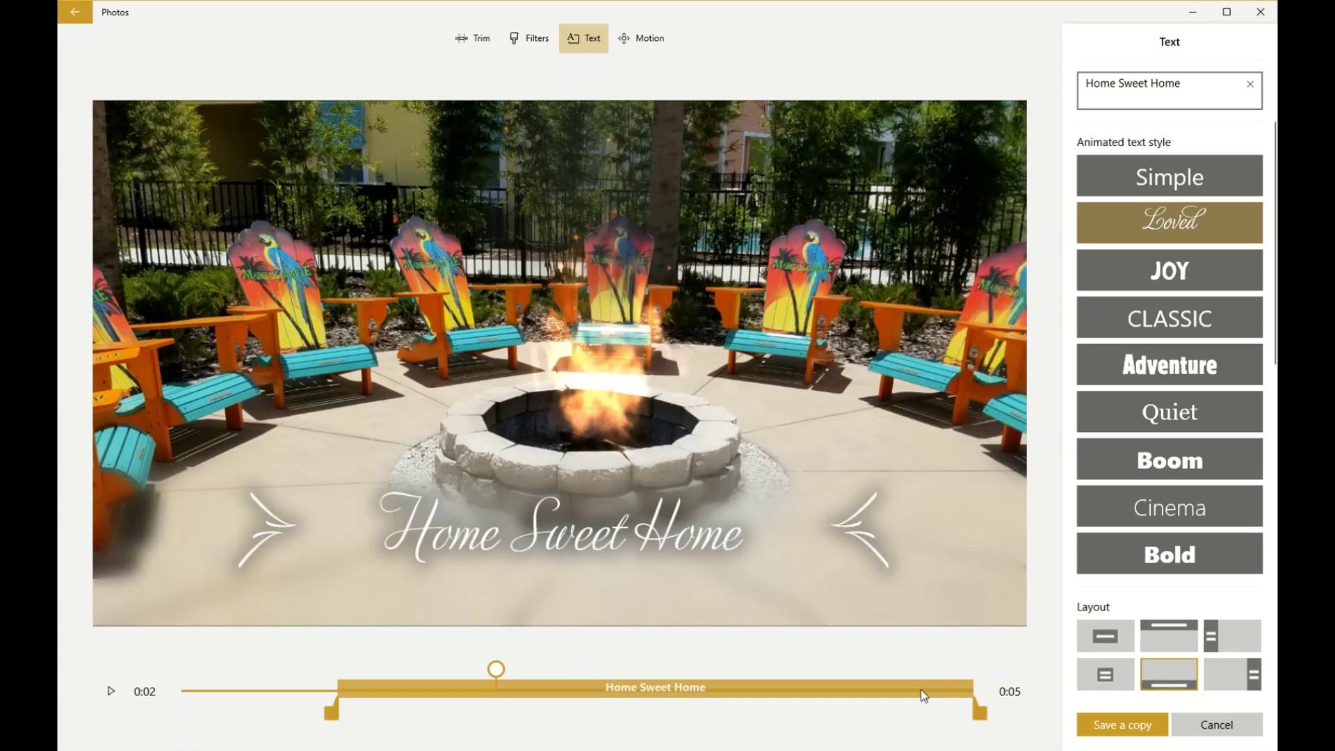
- Preview the captioned clip from the start, then bring up the Filters gallery
left_click_drag(493, 670, 153, 661)
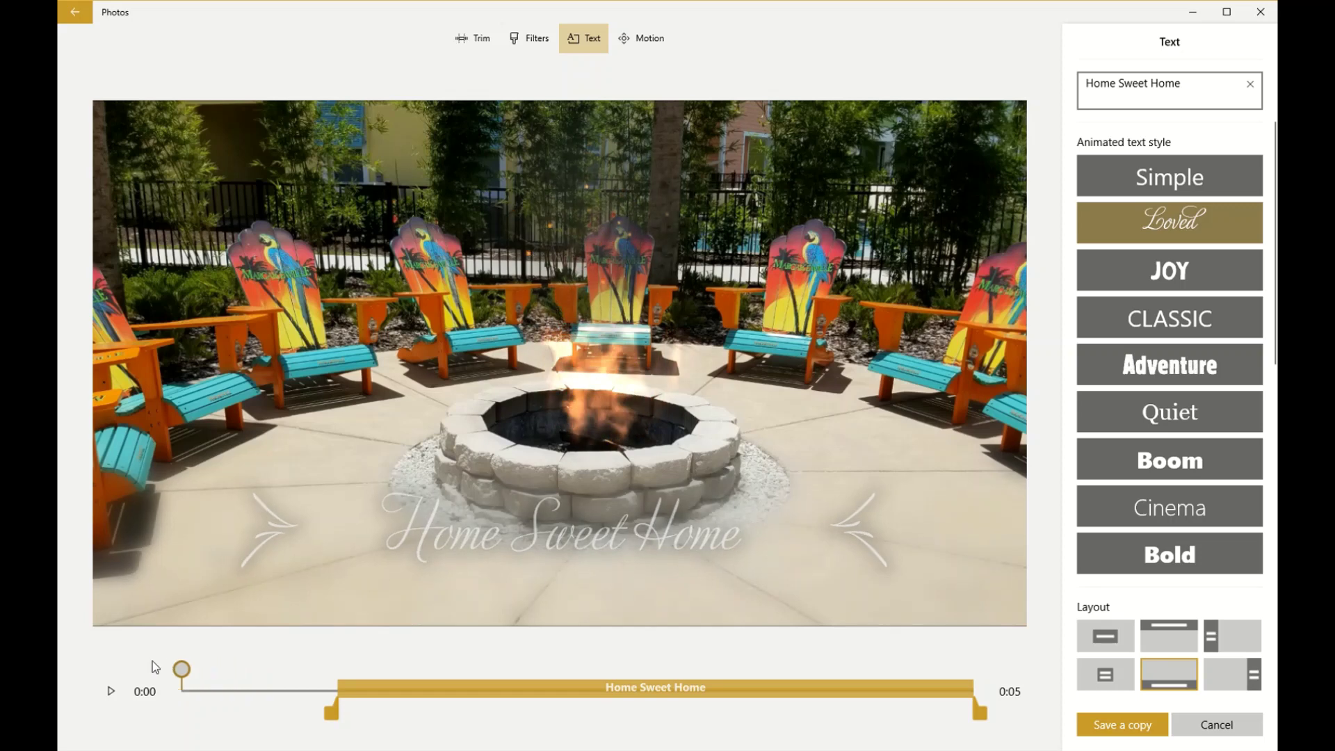
left_click(112, 692)
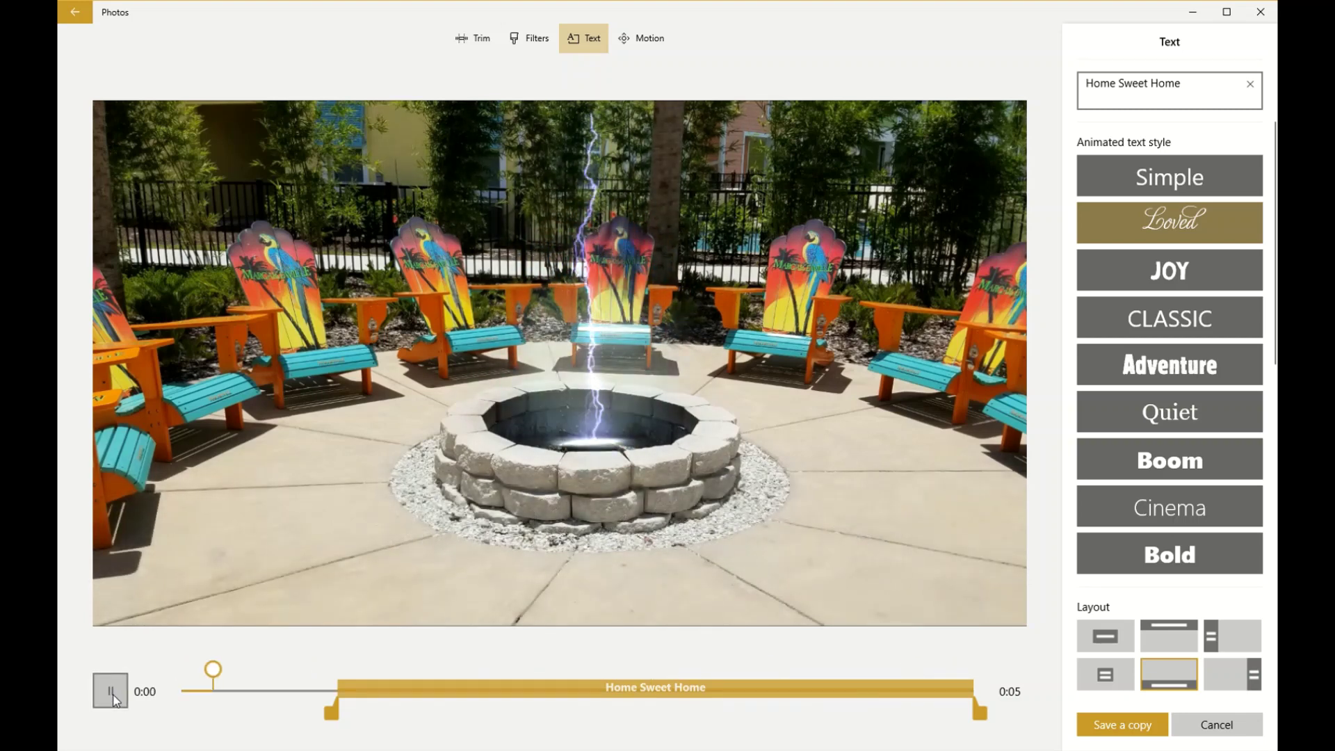
left_click(113, 698)
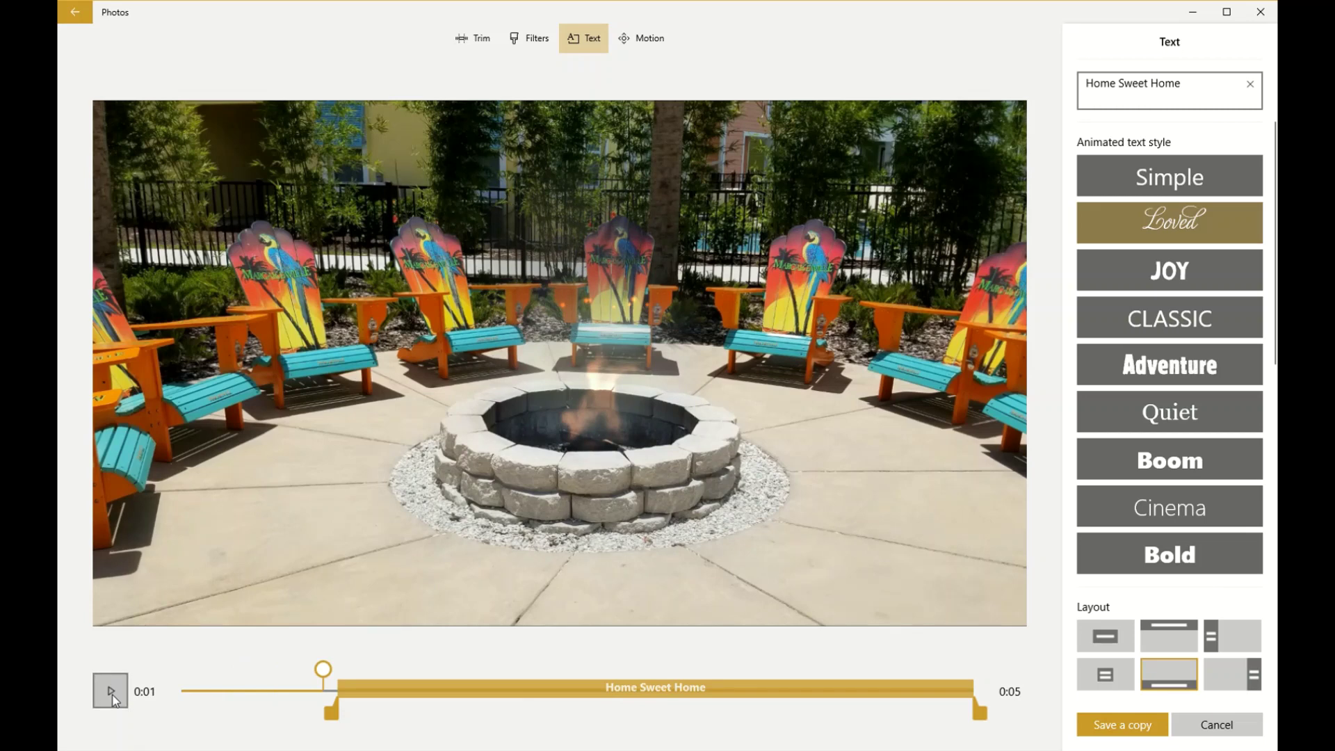
left_click(522, 44)
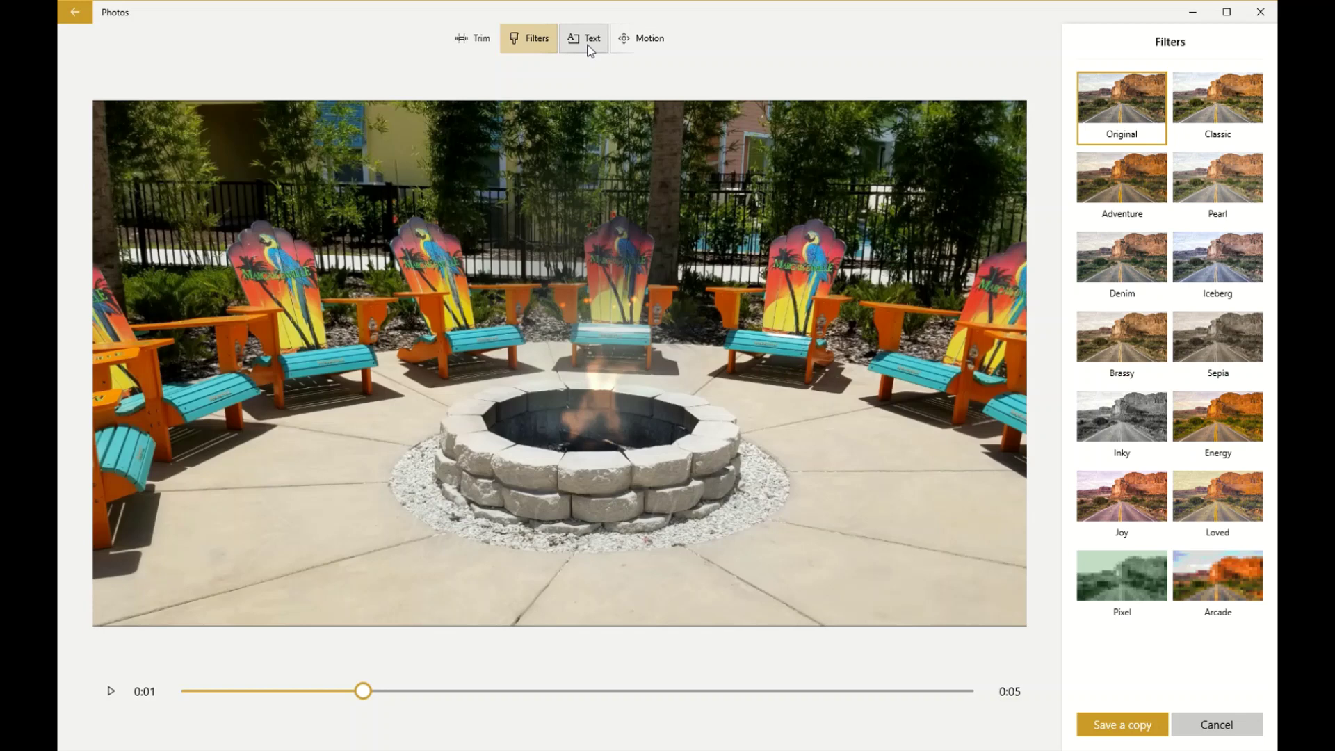
- Apply the Zoom in center motion preset and preview it from near the start
left_click(634, 41)
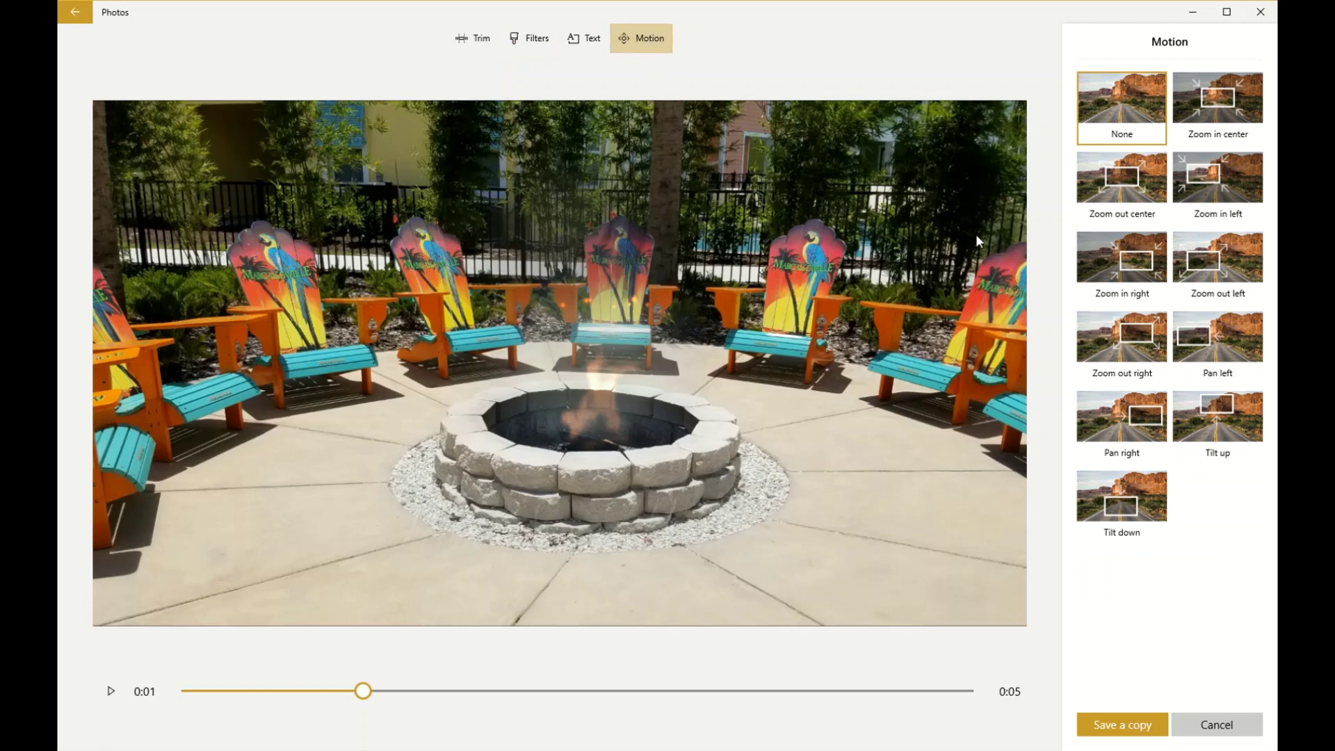
left_click(1194, 110)
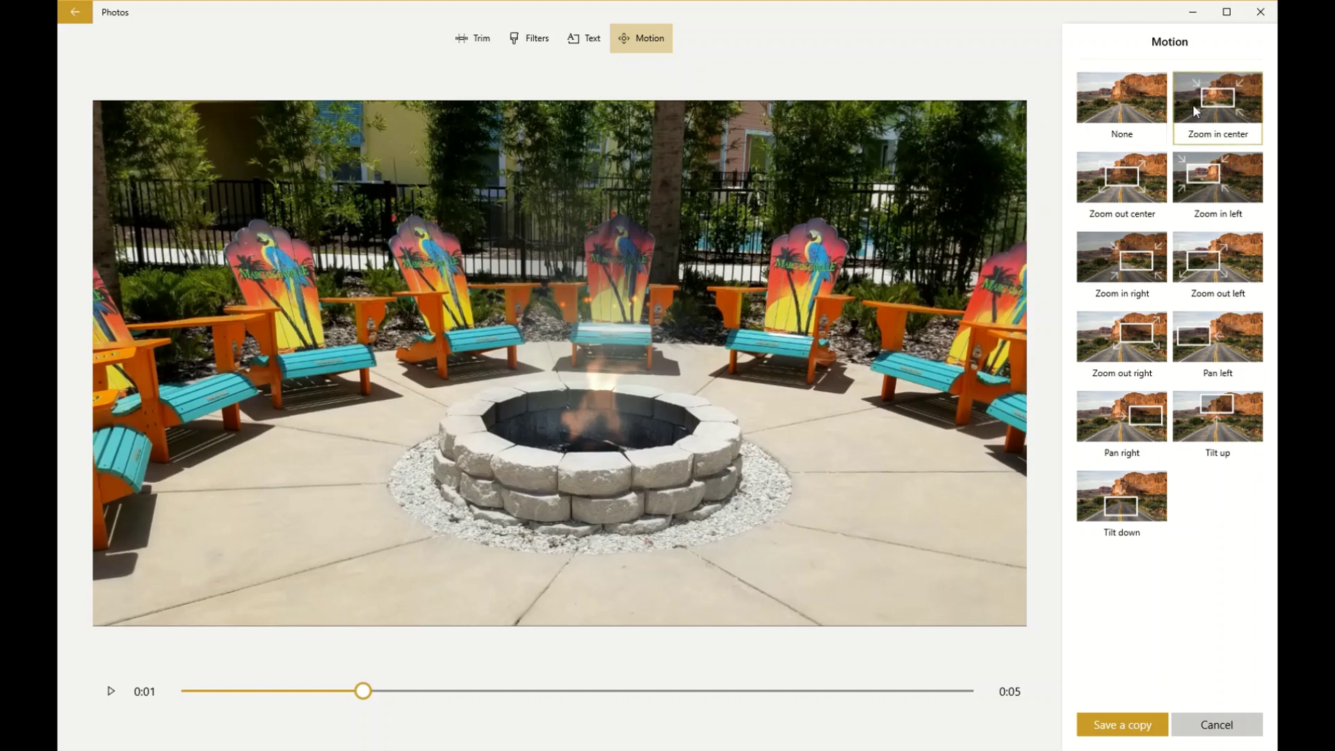
left_click_drag(363, 691, 168, 694)
left_click(111, 694)
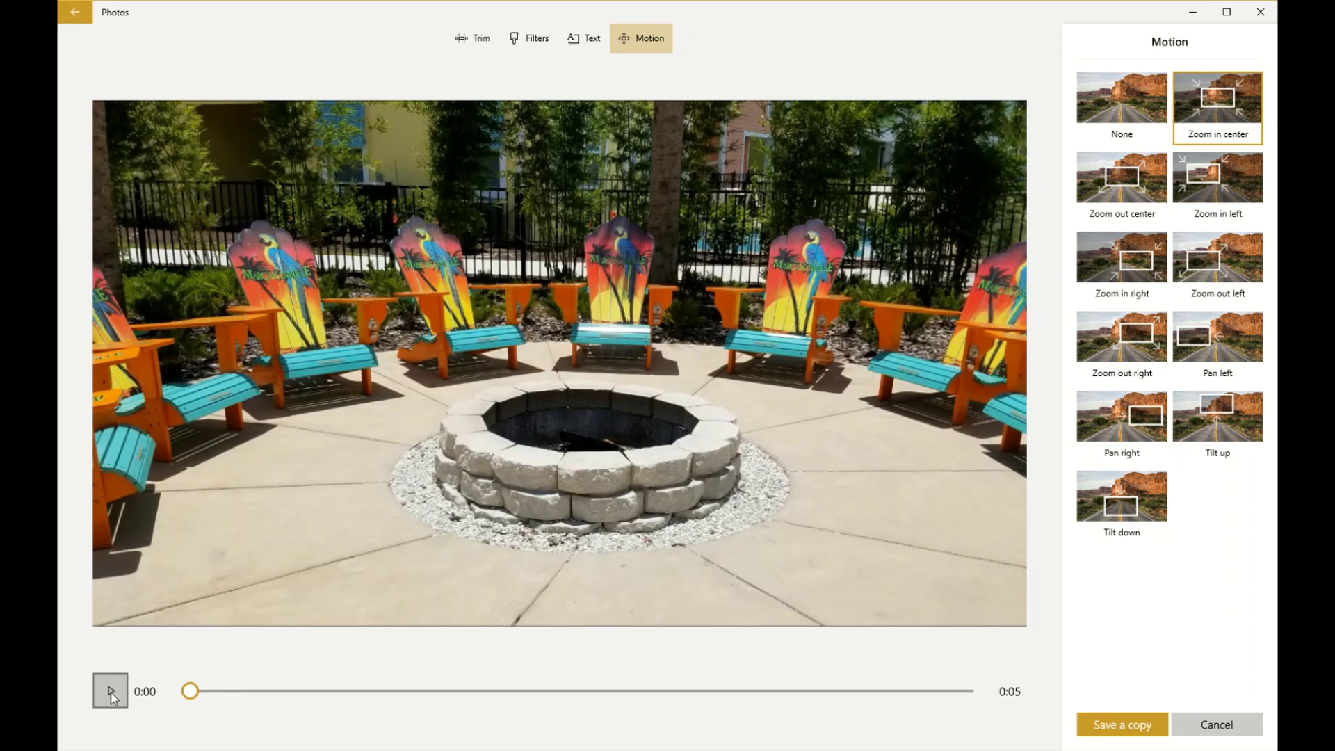